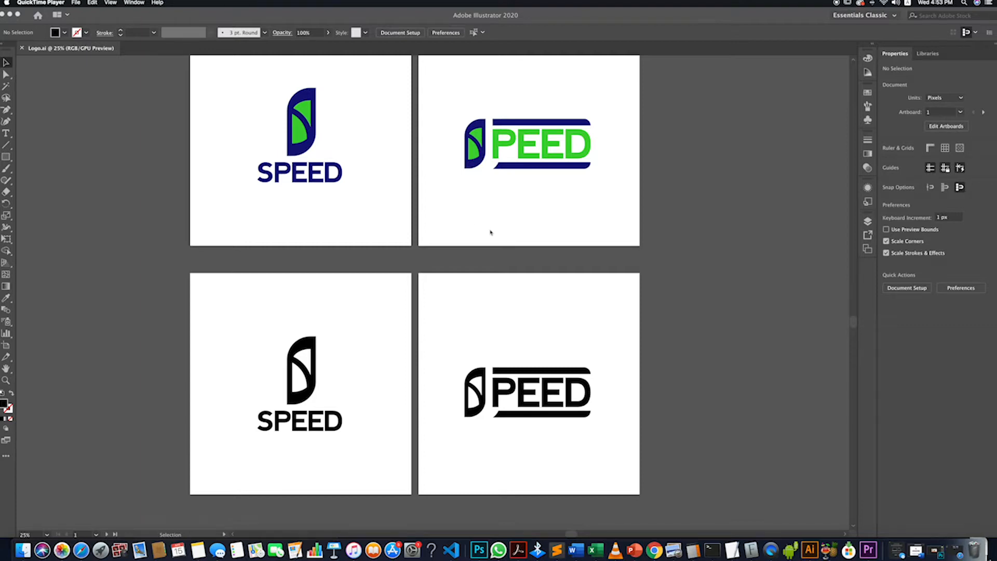
scroll(501, 250, "up", 2)
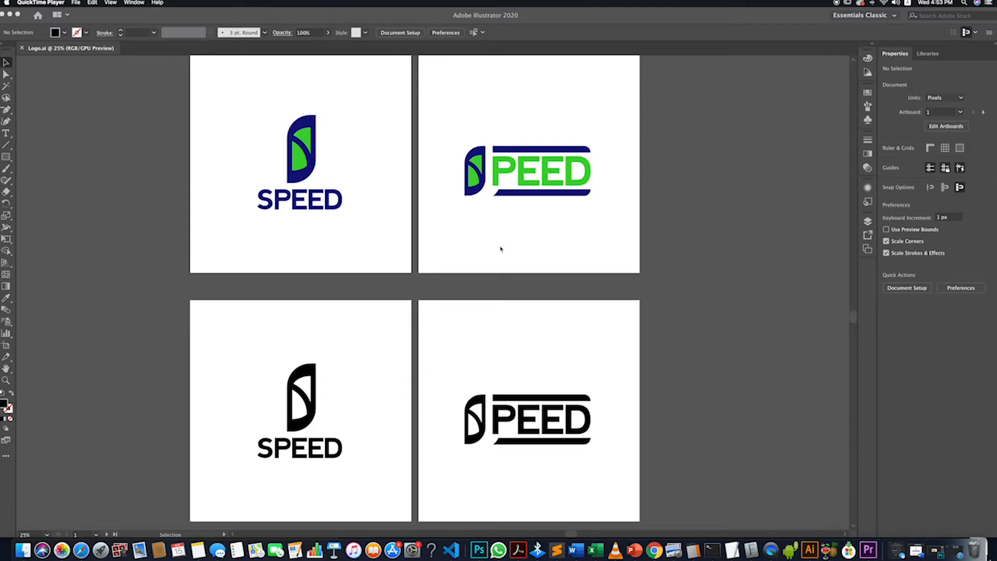
scroll(500, 249, "down", 2)
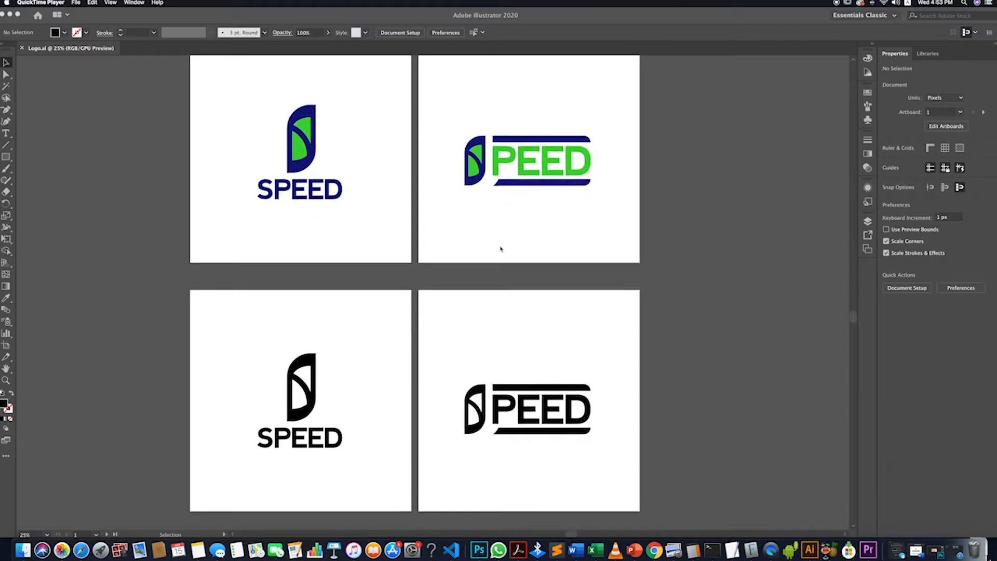
scroll(501, 249, "down", 1)
scroll(501, 249, "up", 2)
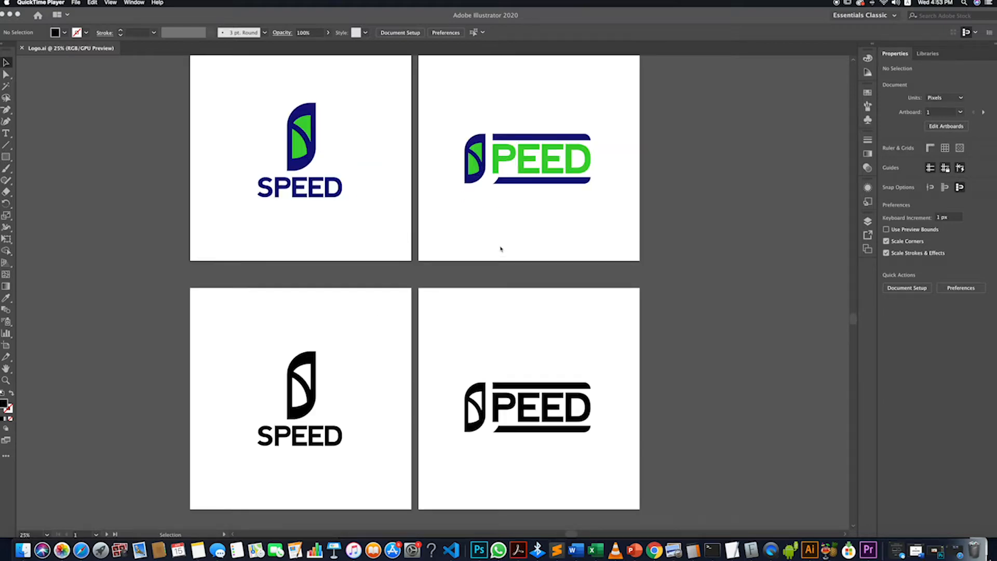
scroll(500, 249, "down", 1)
- Paste the barbecue grill image and crop it to the three red smoke wisps, about 892 × 761 px
left_click(522, 235)
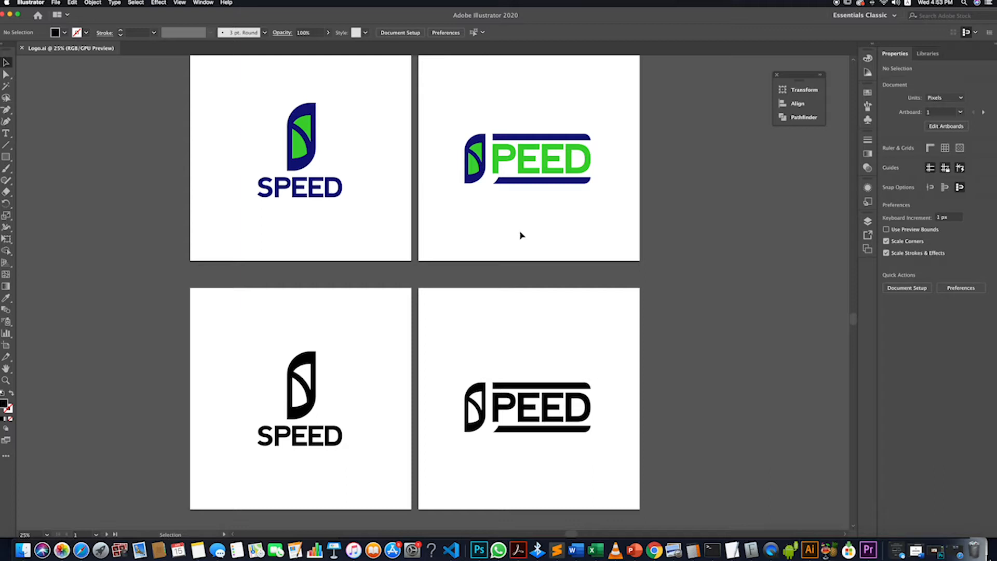
key("super+v")
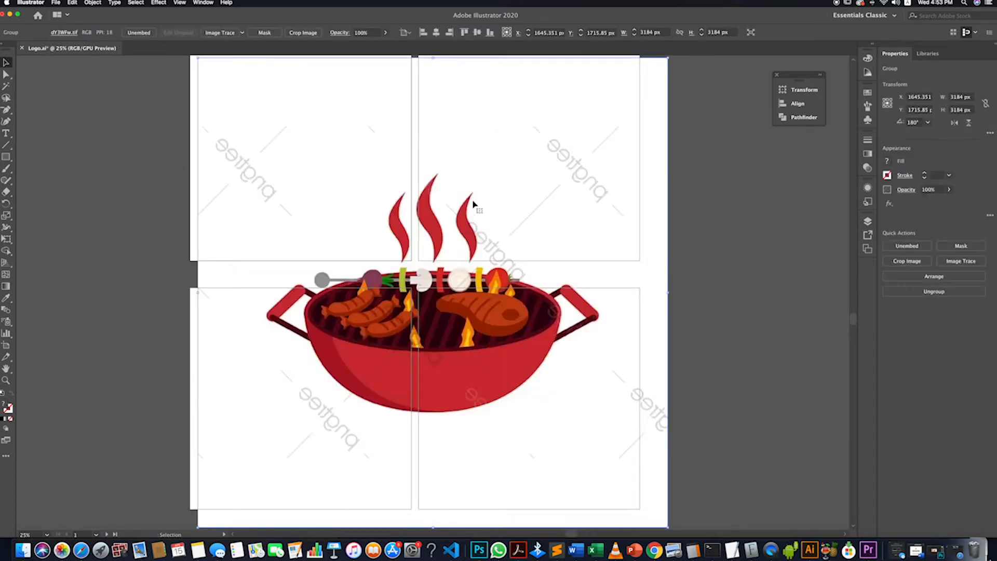
scroll(431, 237, "up", 1)
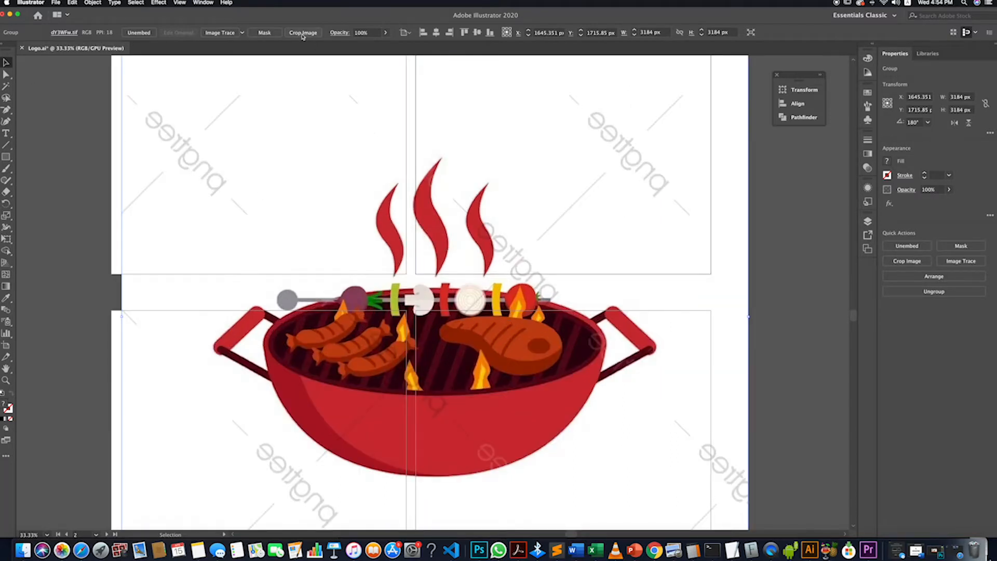
scroll(452, 278, "down", 3)
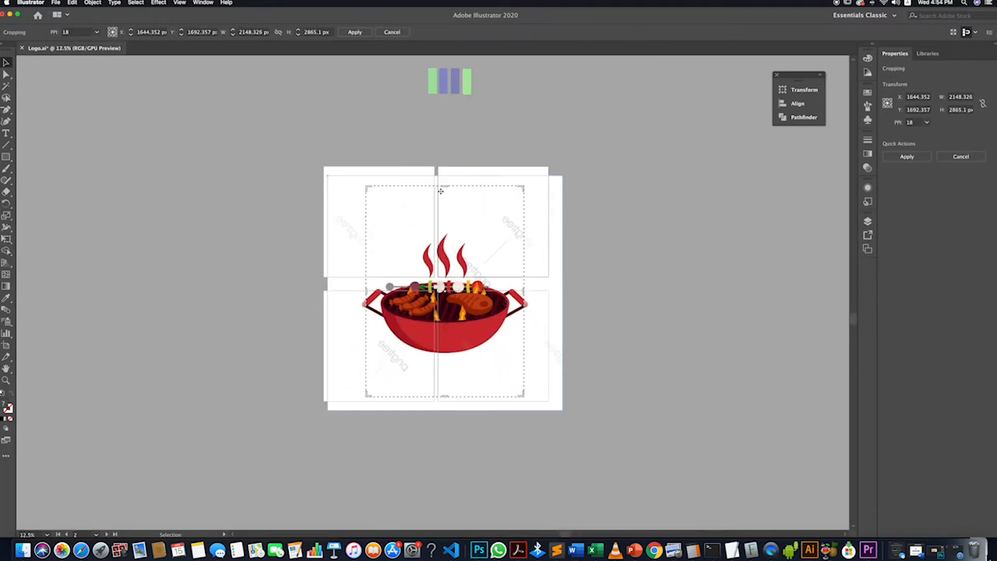
left_click_drag(444, 189, 458, 249)
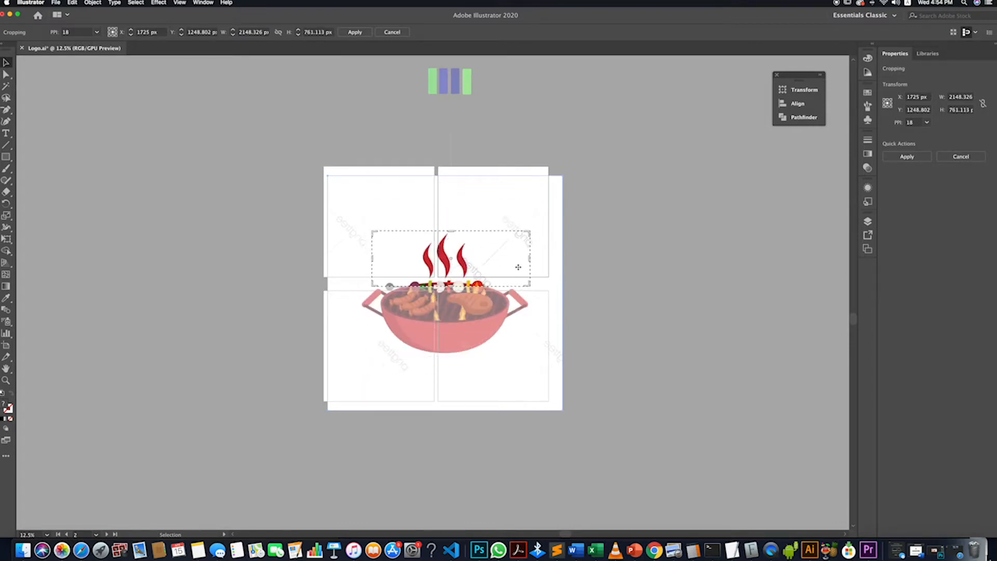
left_click_drag(528, 260, 453, 258)
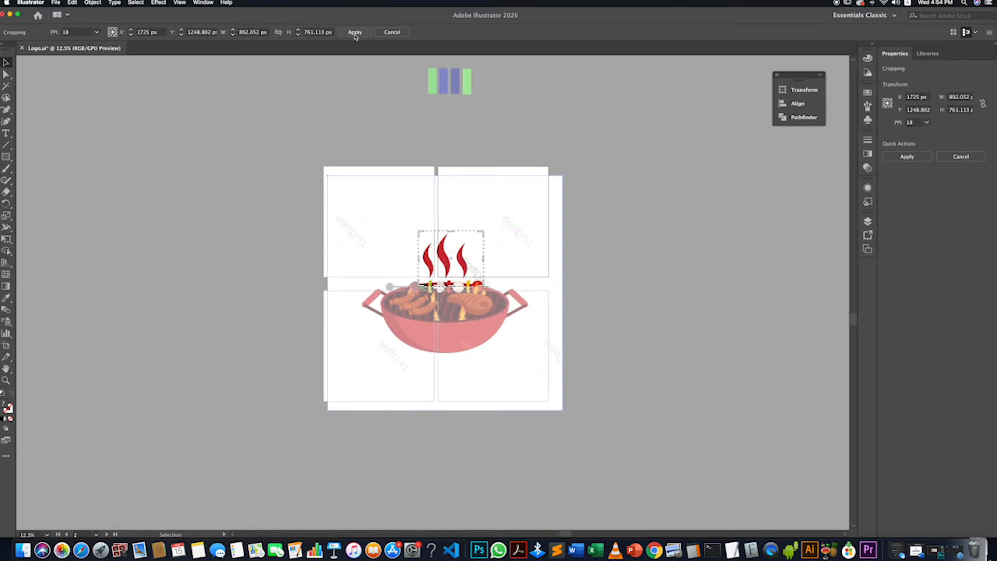
left_click(355, 32)
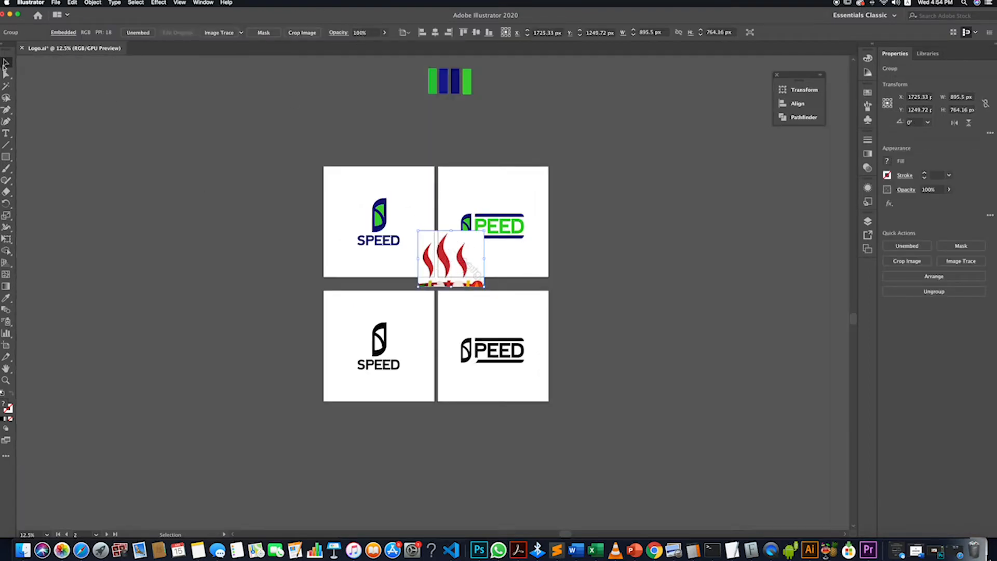
- Enlarge the cropped smoke image to about 2840 × 2424 px and place it beside the artboards
left_click_drag(483, 285, 731, 366)
left_click_drag(605, 287, 653, 293)
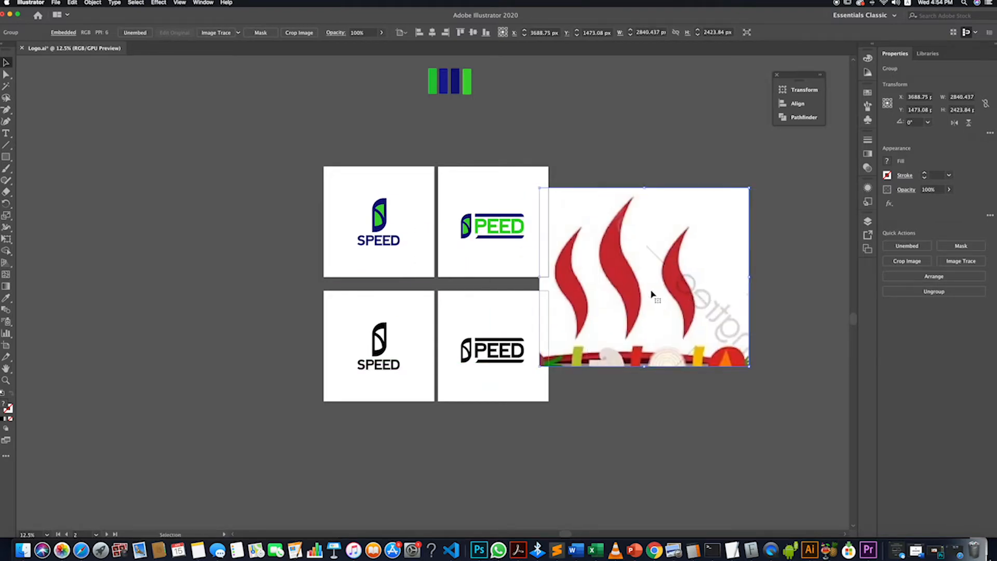
scroll(603, 301, "up", 3)
scroll(604, 302, "down", 5)
scroll(623, 291, "up", 4)
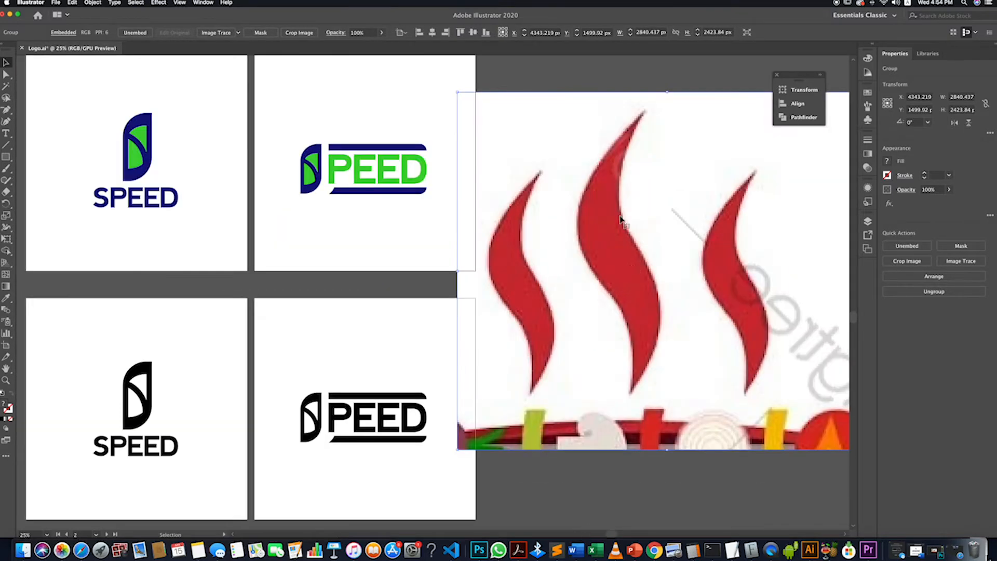
scroll(572, 244, "down", 4)
left_click_drag(594, 300, 606, 305)
left_click(616, 358)
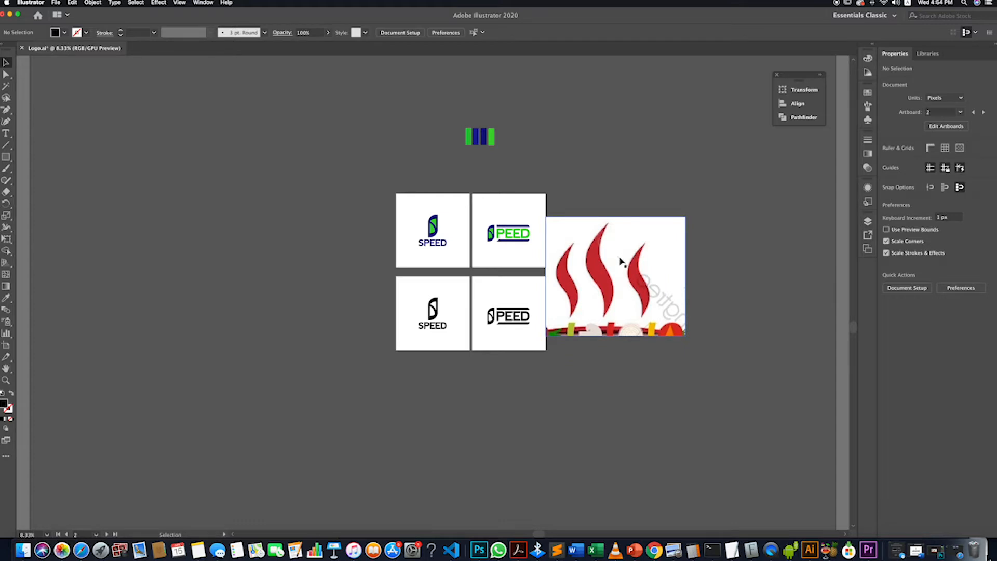
scroll(621, 261, "up", 3)
scroll(623, 265, "down", 1)
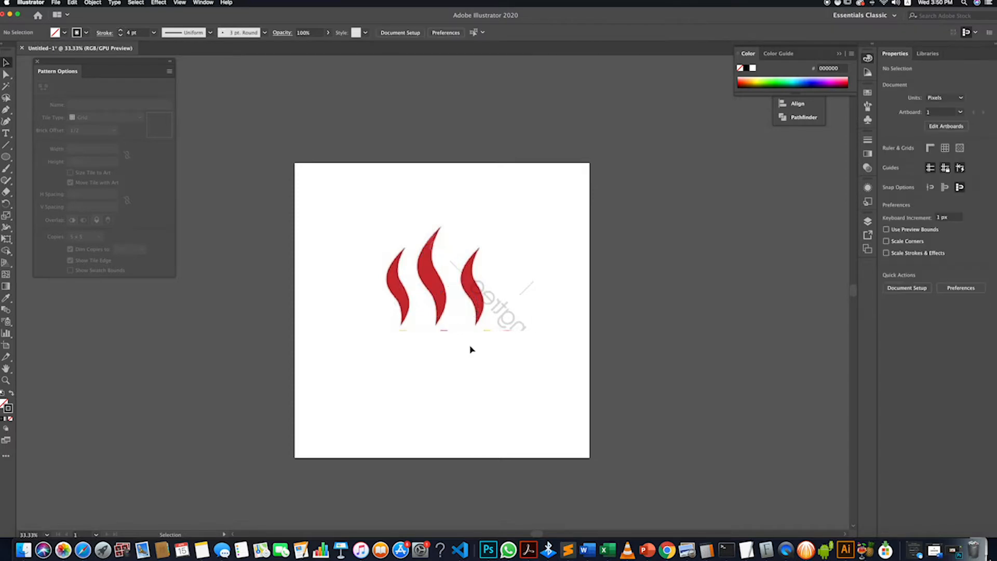
- Draw an open four-point zigzag path about 203 × 573 px near the middle of the artboard with the Pen tool
left_click(6, 110)
left_click(453, 274)
left_click(421, 317)
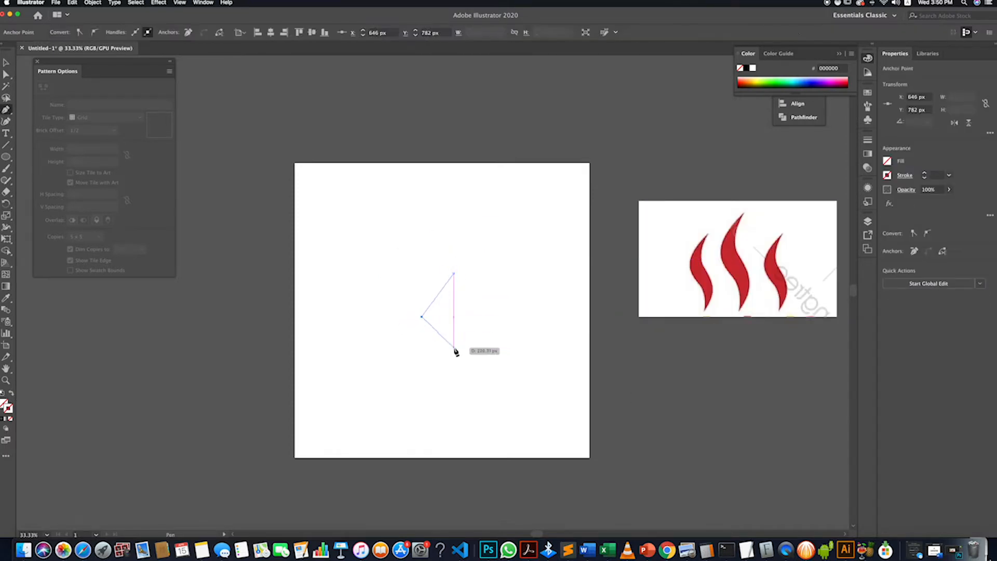
left_click(462, 350)
left_click(429, 386)
- Give the zigzag path a black 3 pt stroke
left_click(6, 62)
left_click(443, 332)
double_click(8, 408)
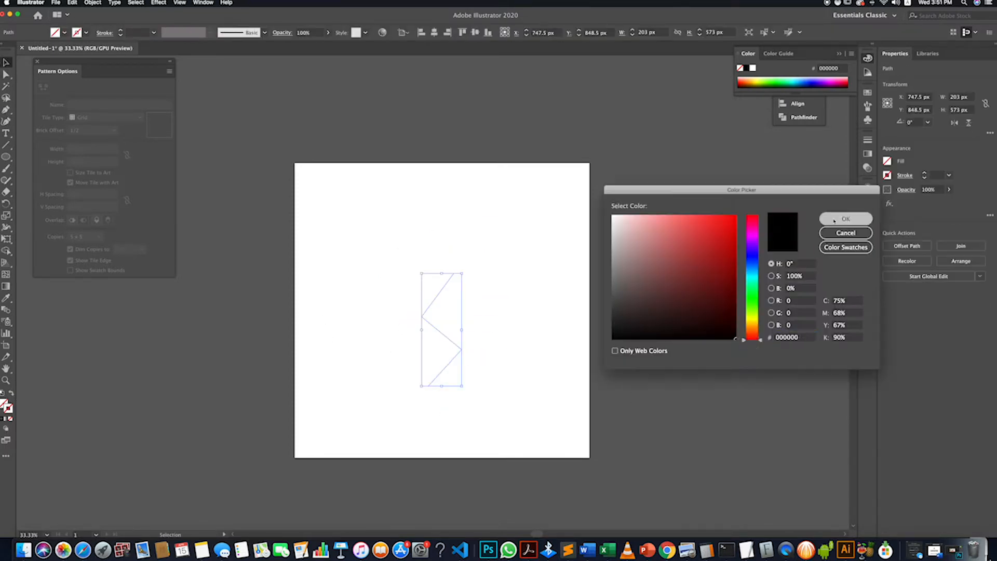
left_click(844, 220)
left_click(86, 32)
left_click(23, 49)
double_click(121, 31)
left_click(6, 74)
scroll(423, 311, "up", 1)
left_click(7, 110)
left_click(421, 321)
key("super+z")
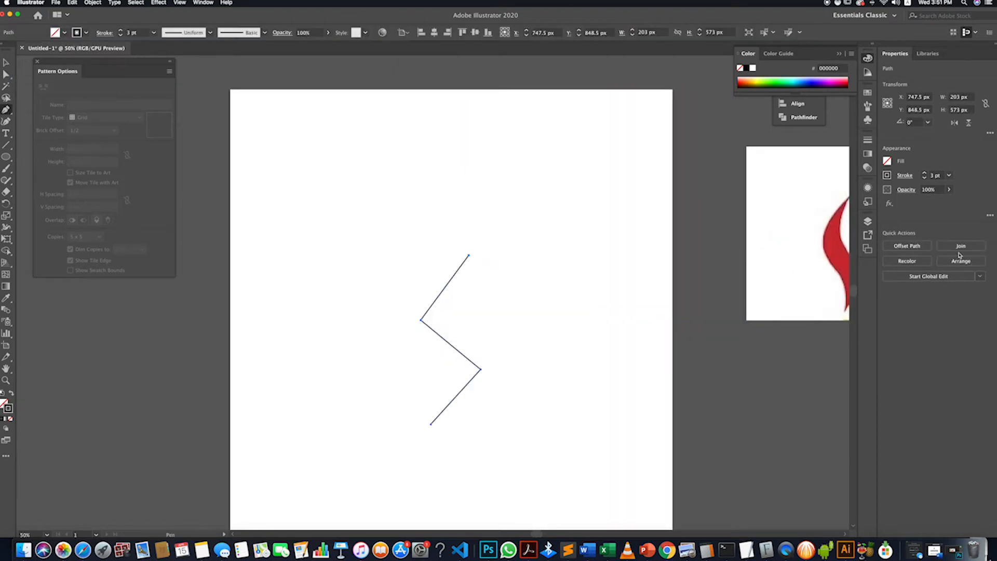
- Convert the zigzag's two middle corners to smooth points and reposition its anchors to form an S-shaped curve
left_click_drag(6, 110, 57, 148)
left_click(421, 320)
mouse_move(420, 320)
left_mouse_down()
mouse_move(425, 293)
mouse_move(418, 301)
mouse_move(435, 314)
left_mouse_up()
key("a")
left_click(481, 369)
left_click(927, 234)
left_click_drag(481, 370, 486, 367)
left_click_drag(434, 314, 433, 314)
left_click_drag(468, 255, 473, 259)
- Increase the S-shaped path's stroke weight to 93 pt
left_click(459, 341)
left_click(924, 172, "shift")
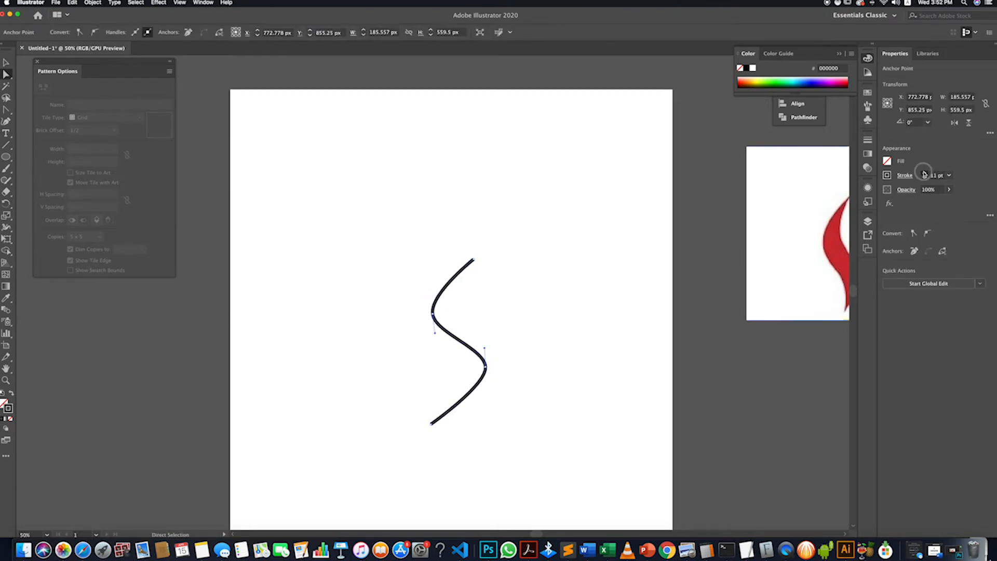
left_click(923, 172, "shift")
left_click(924, 173, "shift")
left_click(923, 173, "shift")
left_click(924, 173, "shift")
left_click(924, 173, "shift")
left_click(561, 338)
scroll(469, 376, "up", 2)
scroll(462, 373, "down", 3)
scroll(458, 371, "up", 4)
- Try repositioning the thick S-shaped path, and remove it from the artboard
mouse_move(453, 335)
left_mouse_down()
mouse_move(442, 339)
mouse_move(462, 335)
left_mouse_up()
scroll(452, 365, "down", 4)
left_click(487, 382)
left_click(423, 306)
key("v")
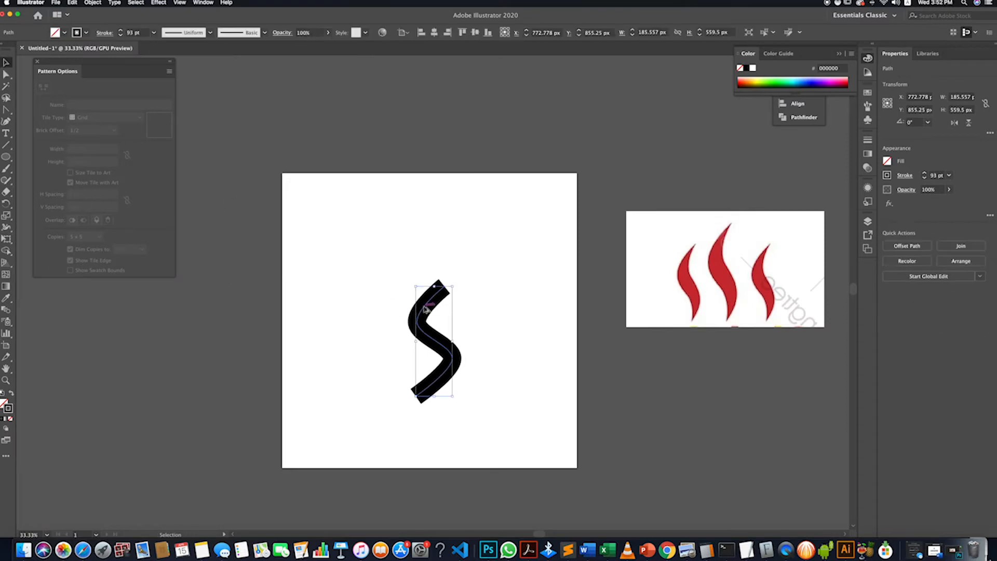
left_click_drag(427, 306, 388, 310)
left_click_drag(378, 287, 386, 311)
key("super+z")
left_click(375, 447)
left_click(515, 387)
left_click_drag(400, 358, 445, 407)
left_click(470, 419)
scroll(439, 307, "down", 2)
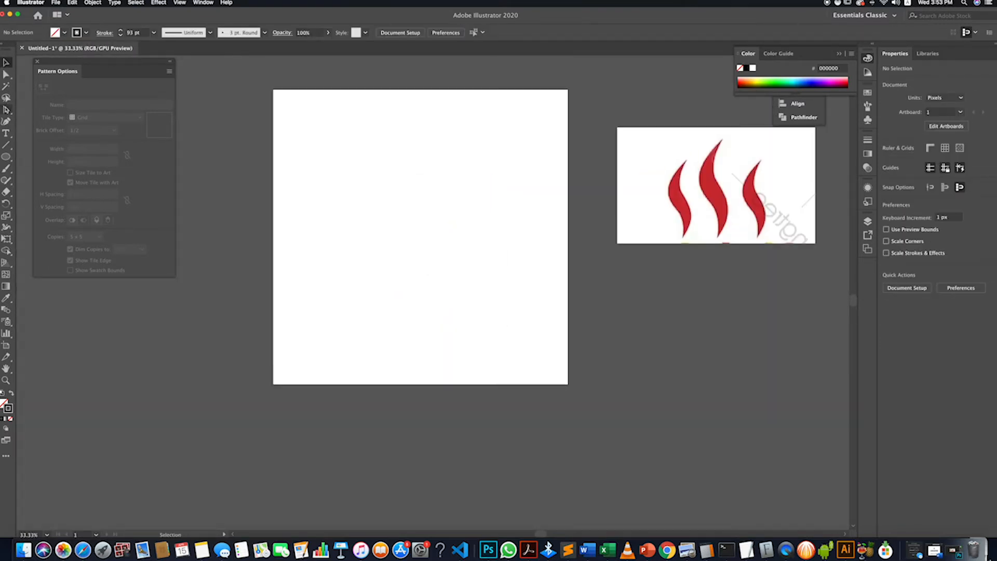
left_click(6, 121)
left_click(441, 224)
left_click(417, 277)
left_click(447, 294)
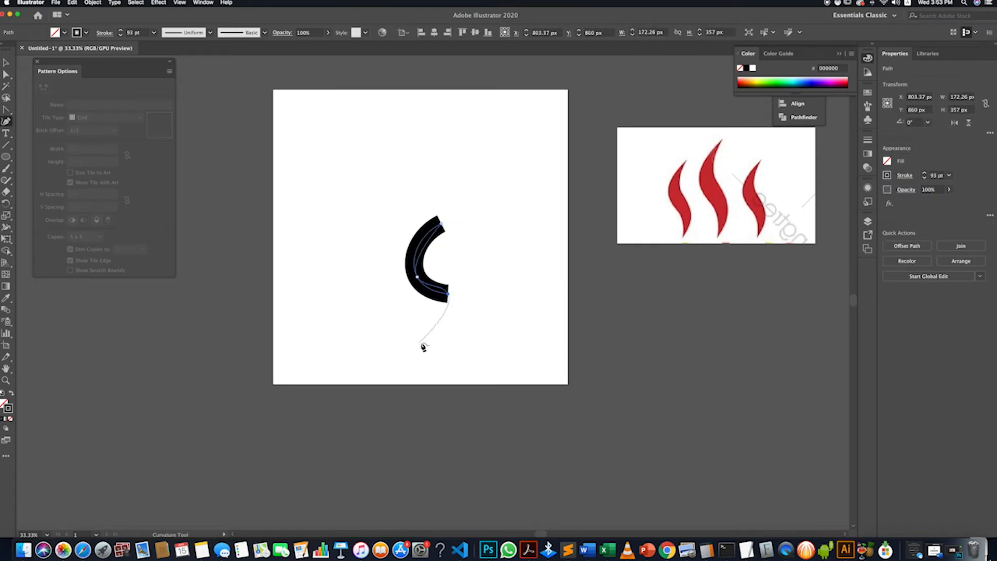
left_click(451, 341)
key("super+z")
key("super+z")
key("super+z")
key("super+z")
left_click(457, 221)
left_click(431, 267)
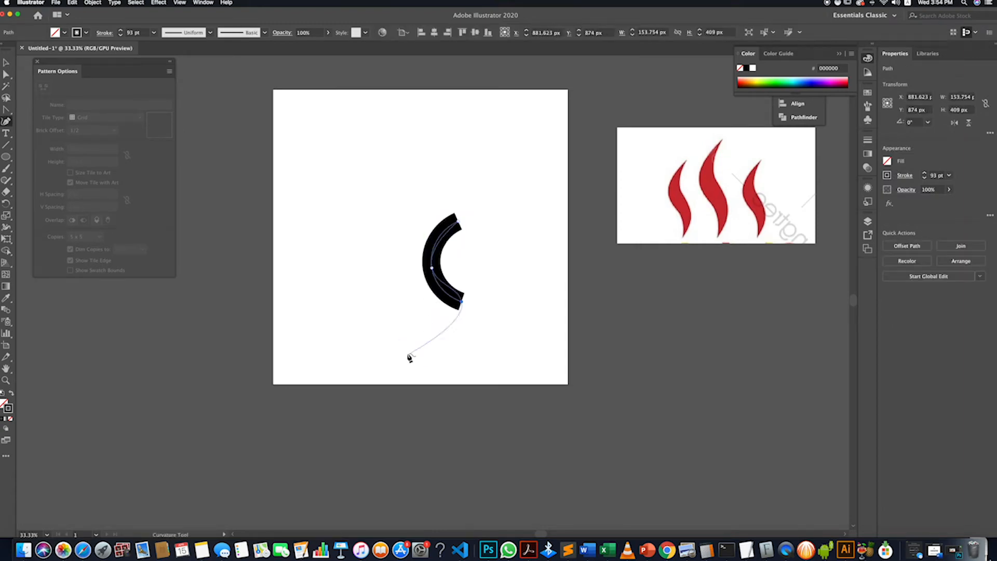
left_click(470, 289)
left_click(462, 334)
left_click(436, 339)
key("super+z")
key("super+z")
key("super+z")
key("super+z")
key("super+z")
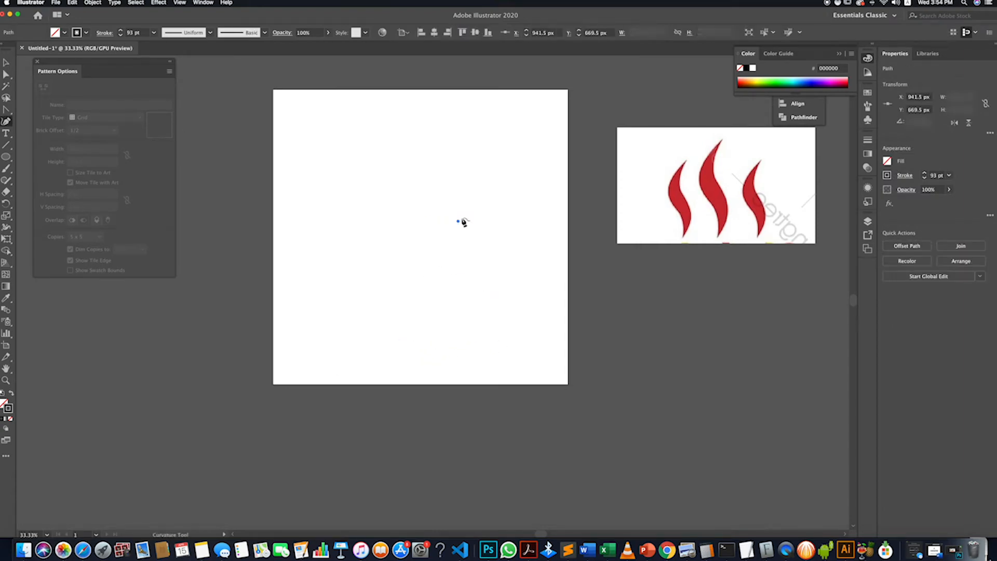
- Draw a compact S-shaped curve with a 93 pt stroke on the artboard with the Curvature tool
left_click(441, 223)
left_click(417, 261)
left_click(440, 280)
left_click(435, 317)
left_click(425, 323)
left_click(484, 359, "super")
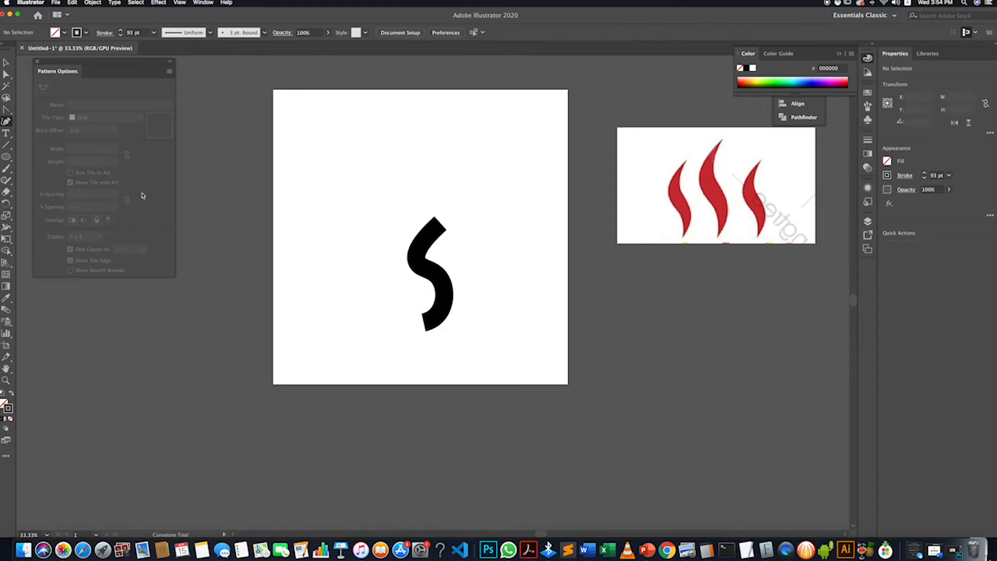
- Delete the thick S-shaped curve from the artboard
key("v")
left_click(442, 287)
key("Delete")
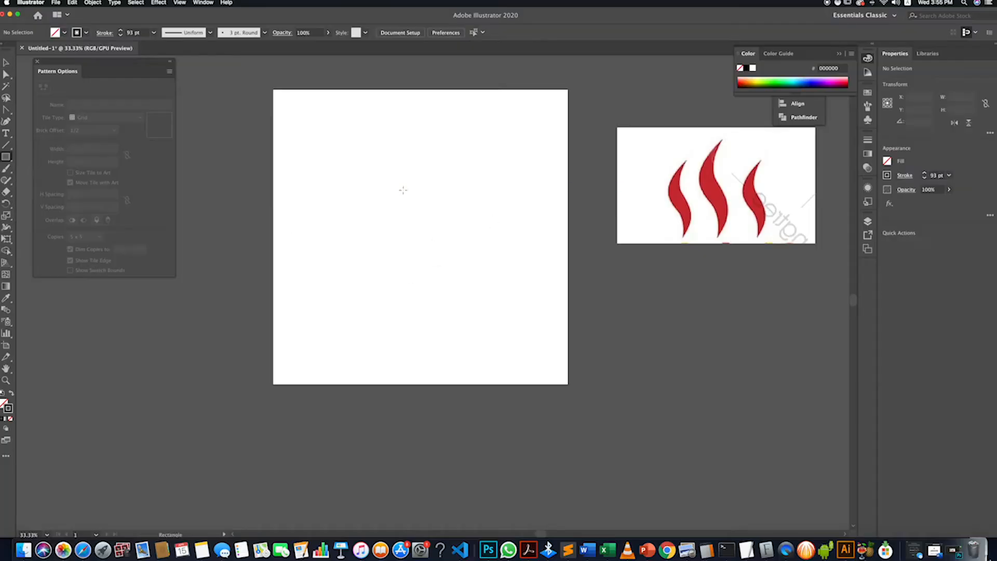
- Draw an upright black rectangle 130 × 466 px and fully round its upper-left and lower-right corners
left_click_drag(407, 198, 432, 289)
left_click(411, 203)
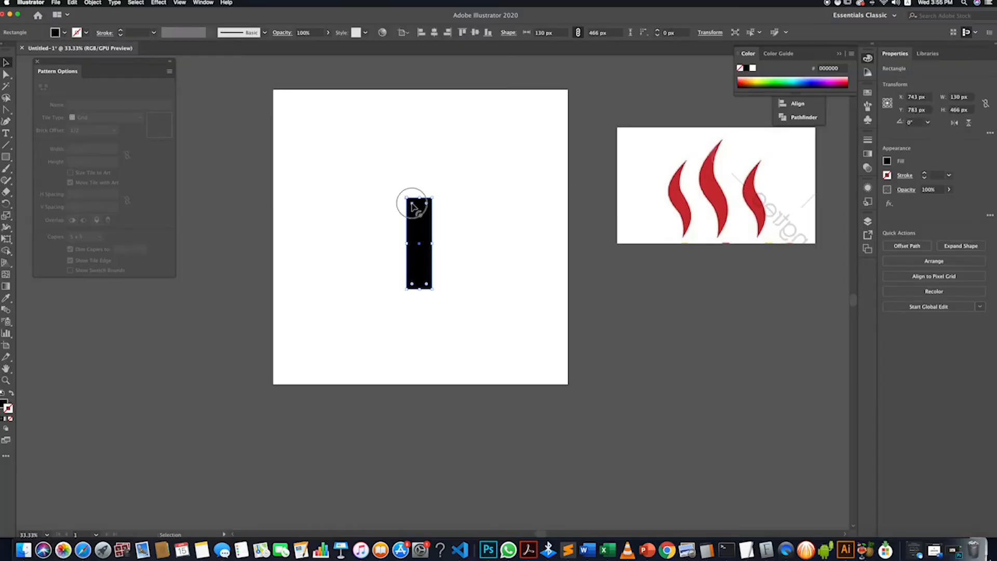
left_click_drag(412, 203, 422, 218)
left_click(456, 283)
- Duplicate the rounded black bar and move the copy beside the original
left_click_drag(427, 283, 454, 315)
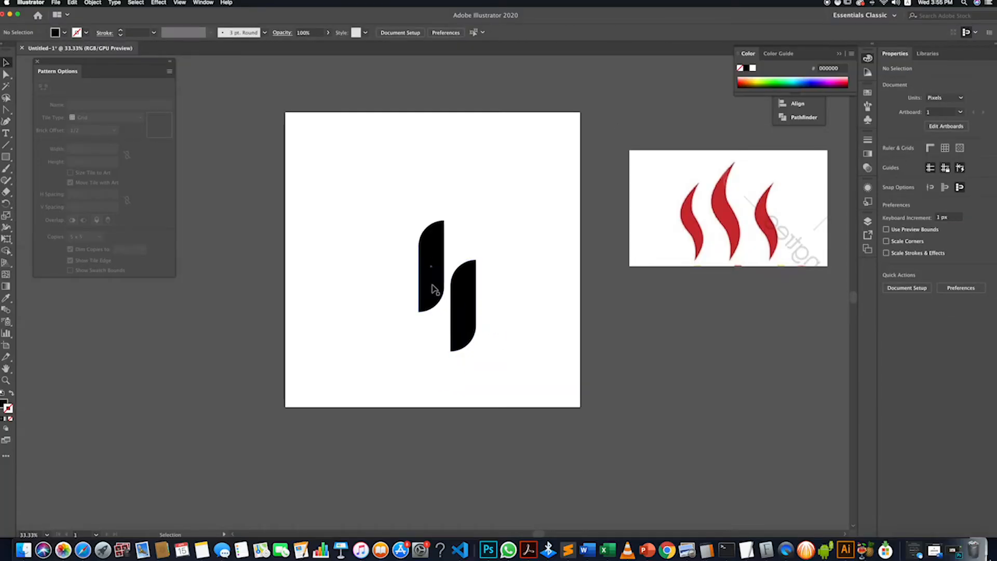
left_click_drag(459, 290, 482, 230)
key("super+z")
- Turn on Scale Corners and Scale Strokes & Effects in the general preferences
left_click(92, 3)
left_click(55, 3)
mouse_move(41, 34)
left_click(151, 34)
left_click(831, 199)
left_click(912, 377)
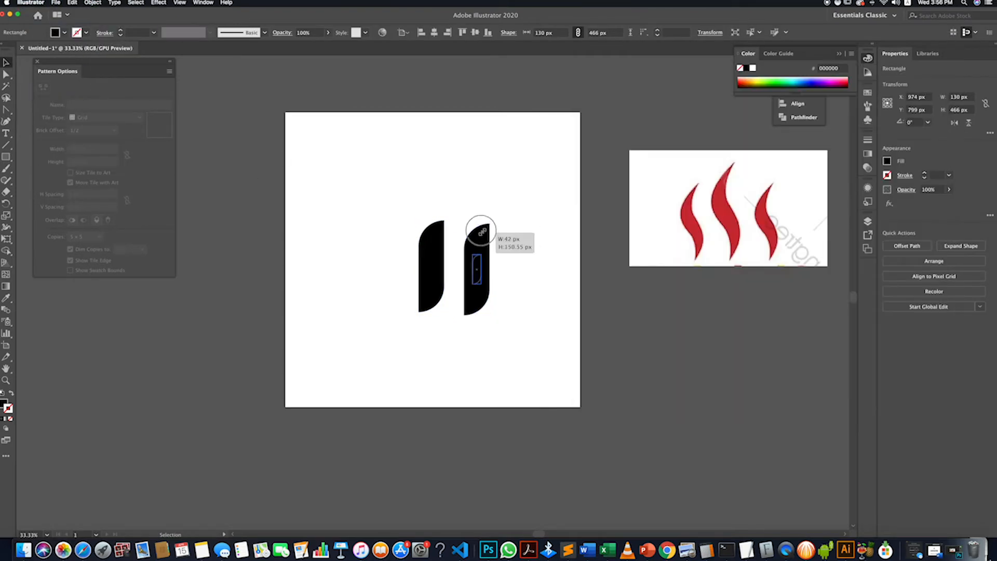
- Scale the copied bar down to about 85 × 306 px, fill it white and centre it inside the black bar
key("i")
left_click_drag(476, 269, 445, 307)
key("super+equal")
left_click(483, 281)
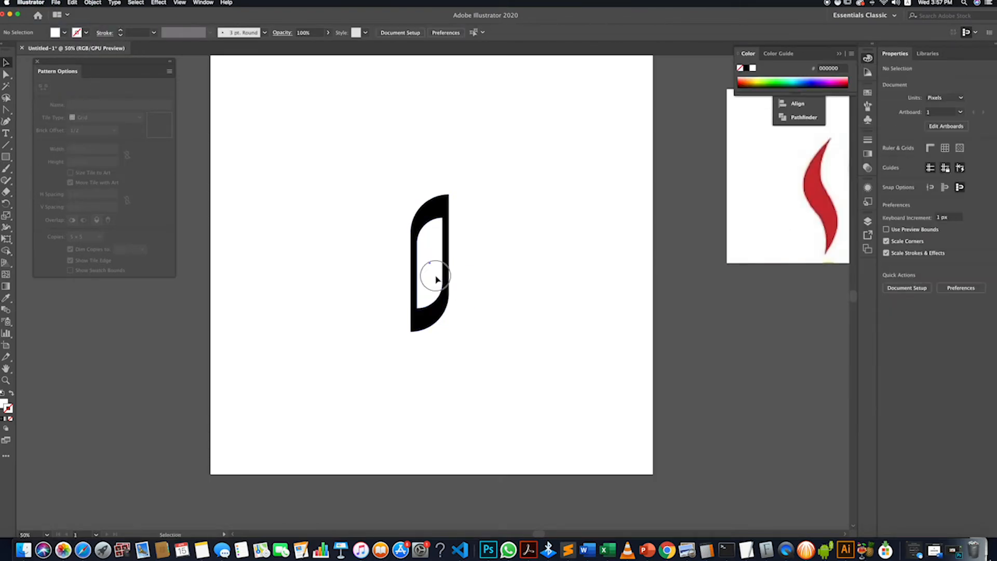
scroll(476, 306, "left", 1)
- Draw a three-point curve running diagonally from the white inner shape's upper-left edge to its lower-right edge with the Curvature tool
left_click(6, 121)
left_click(441, 248)
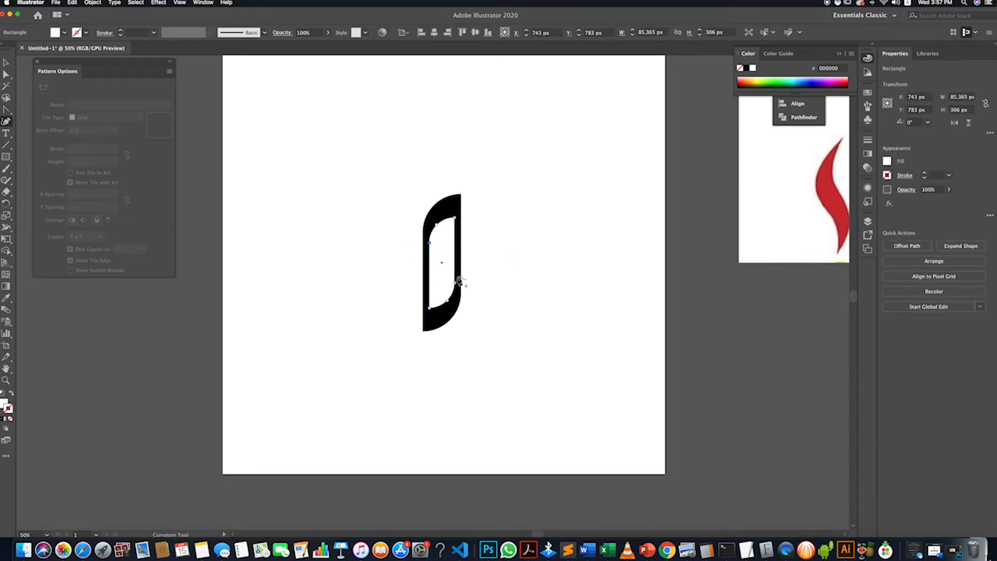
left_click(458, 279)
key("F7")
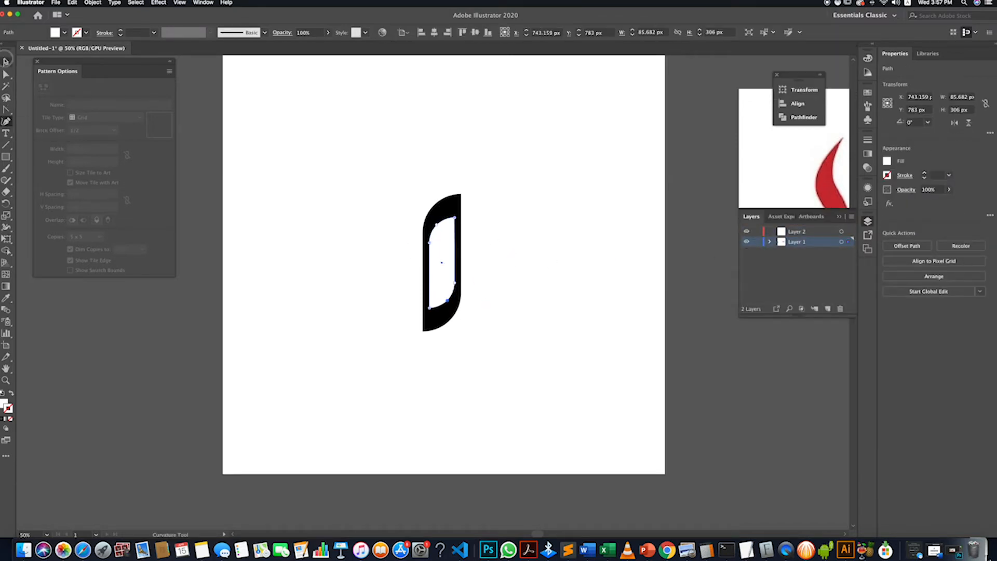
left_click(427, 233)
left_click(457, 287)
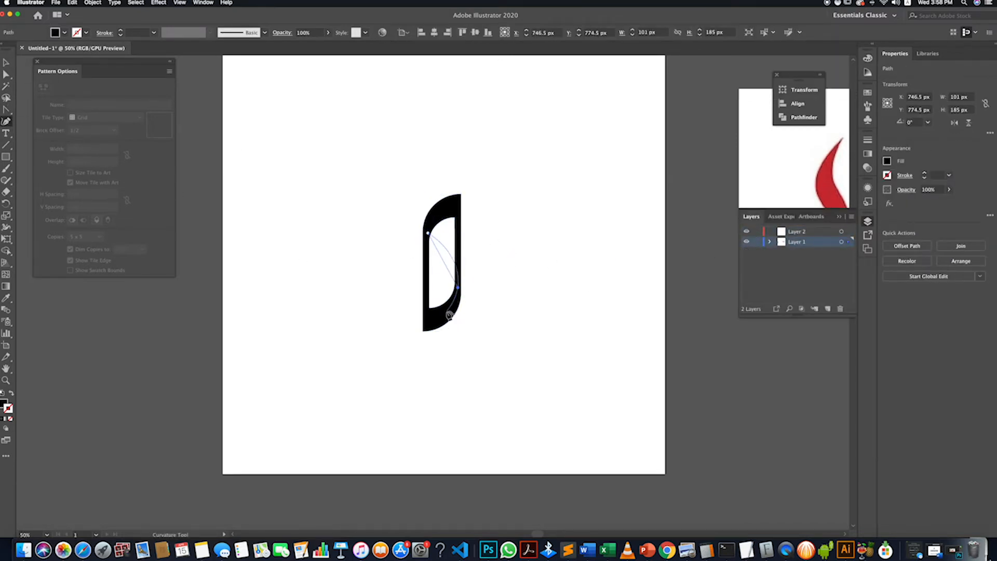
left_click(453, 302)
- Swap the diagonal curve's fill and stroke to make it a black line, and fine-tune its position
left_click(7, 62)
left_click(499, 263)
left_click(453, 277)
left_click(11, 394)
left_click(500, 261)
left_click_drag(455, 280, 453, 278)
left_click(498, 265)
- Thicken the diagonal curve's stroke to 21 pt
left_click(501, 222)
scroll(445, 249, "up", 1)
scroll(498, 233, "down", 1)
left_click_drag(449, 357, 484, 209)
left_click(529, 330)
scroll(497, 271, "up", 3)
left_click(445, 200)
left_click(450, 199)
left_click(925, 173)
left_click(925, 173)
left_click(599, 262)
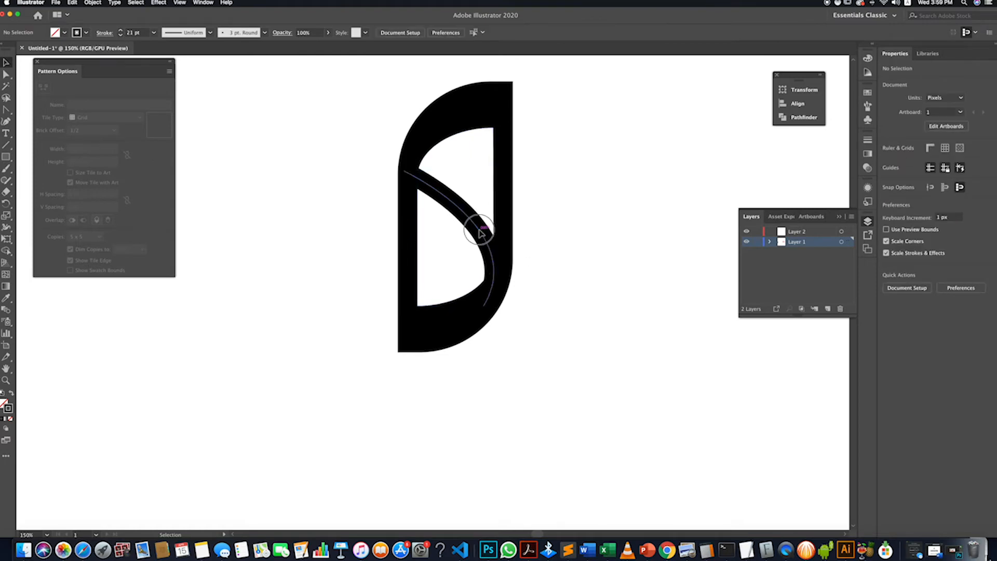
- Expand the diagonal curve's stroke into a filled shape and select it together with the white inner shape
left_click(479, 231)
left_click(94, 3)
left_click(100, 88)
left_click(528, 342)
scroll(530, 307, "up", 3)
left_click(438, 208, "shift")
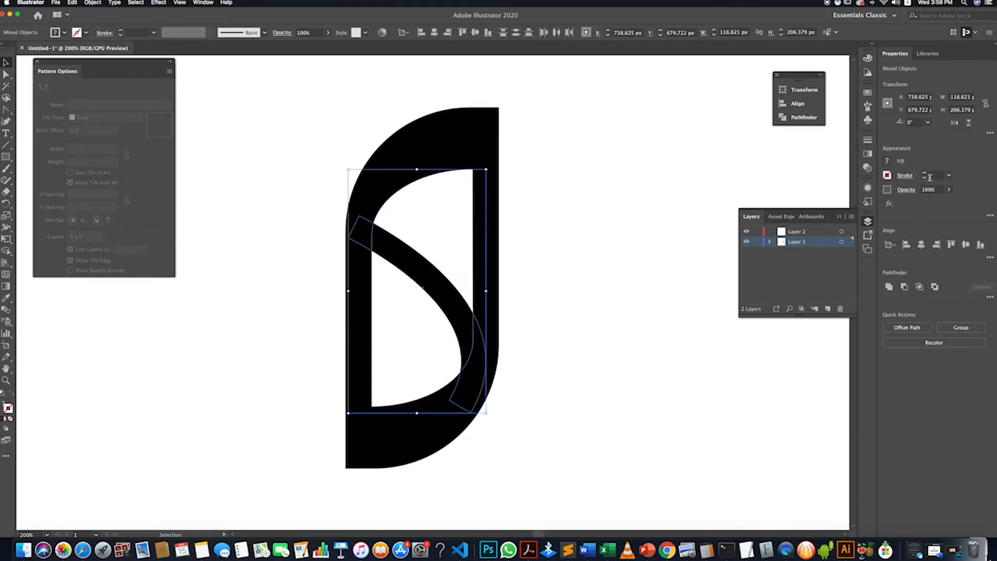
- Try to combine the diagonal curve with the white inner shape using a Pathfinder operation, then select the combined artwork
left_click(911, 280)
left_click_drag(490, 340, 679, 303)
key("super+z")
scroll(550, 350, "down", 4)
scroll(503, 268, "down", 1)
left_click_drag(563, 414, 474, 256)
- Try to expand the combined curve and inner shape, and check the resulting compound shape in isolation mode
left_click(92, 3)
left_click(101, 88)
scroll(522, 321, "up", 2)
left_click(566, 306)
left_click(513, 286)
double_click(513, 286)
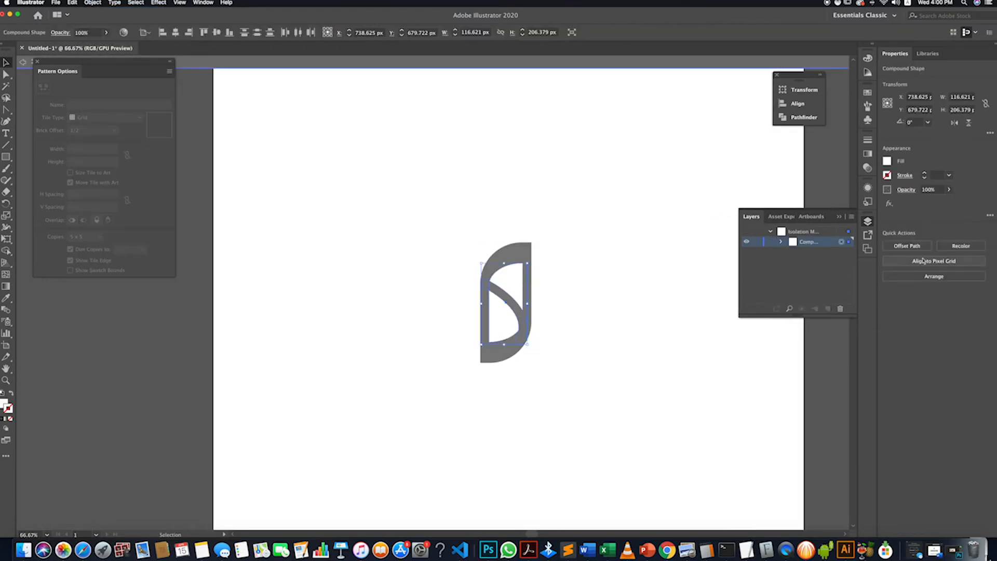
key("Escape")
left_click(519, 310)
key("super+1")
- Draw a 198 px white circle over the symbol's lower part and hide the earlier expanded diagonal curve
left_click(6, 157)
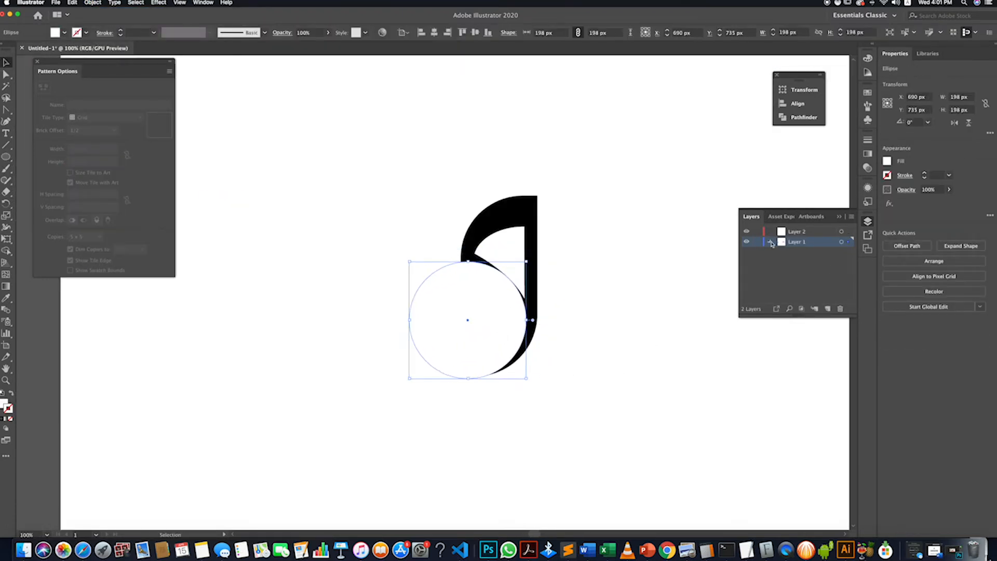
left_click(747, 243)
left_click(769, 242)
left_click(746, 262)
- Swap the circle's fill and stroke and make it an unfilled black 19 pt outline
left_click(513, 332)
key("shift+x")
double_click(9, 409)
left_click(845, 218)
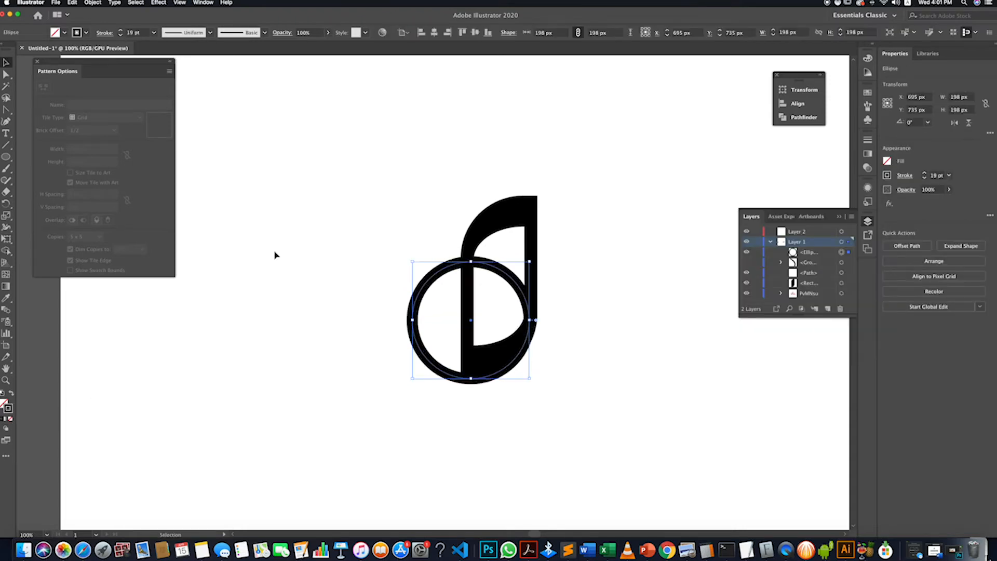
- Enlarge the circle outline and reposition it so its arc crosses the white inner shape diagonally
left_click_drag(509, 279, 508, 285)
left_click_drag(411, 387, 360, 433)
left_click_drag(509, 300, 523, 353)
left_click(506, 283)
left_click(514, 258)
left_click(505, 277)
- Expand the circle's stroke and use Shape Builder with the white inner shape to split it into two white pieces
left_click(93, 3)
left_click(100, 89)
key("Return")
left_click(496, 306, "shift")
key("shift+m")
key("v")
left_click(549, 335)
scroll(548, 312, "down", 4)
scroll(548, 343, "up", 2)
left_click_drag(486, 249, 582, 442)
scroll(612, 436, "down", 3)
left_click(639, 445)
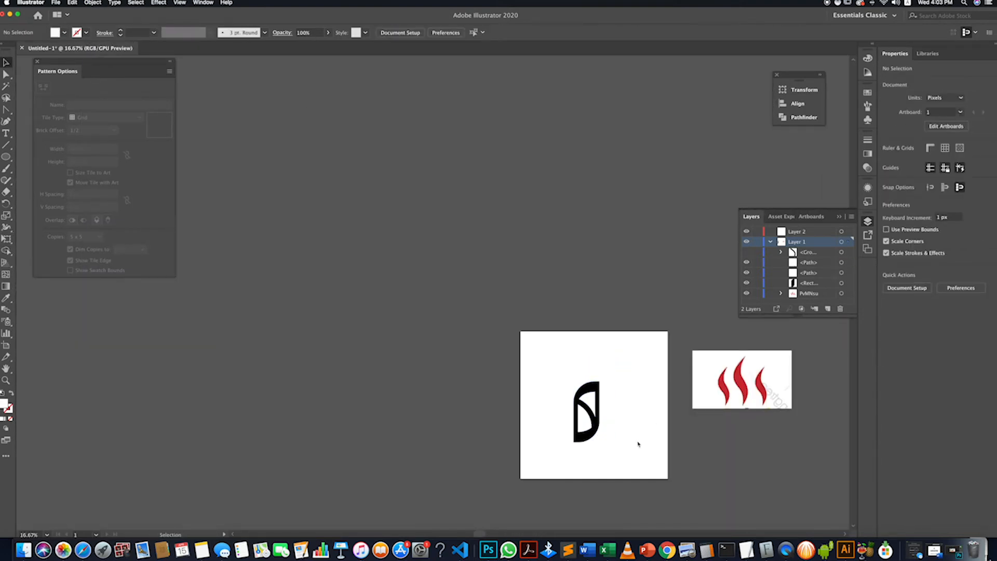
- Image-trace the smoke wisps picture, expand the result and delete its white background
left_click(742, 384)
left_click(254, 32)
left_click(265, 33)
right_click(781, 368)
left_click(815, 425)
left_click(777, 379)
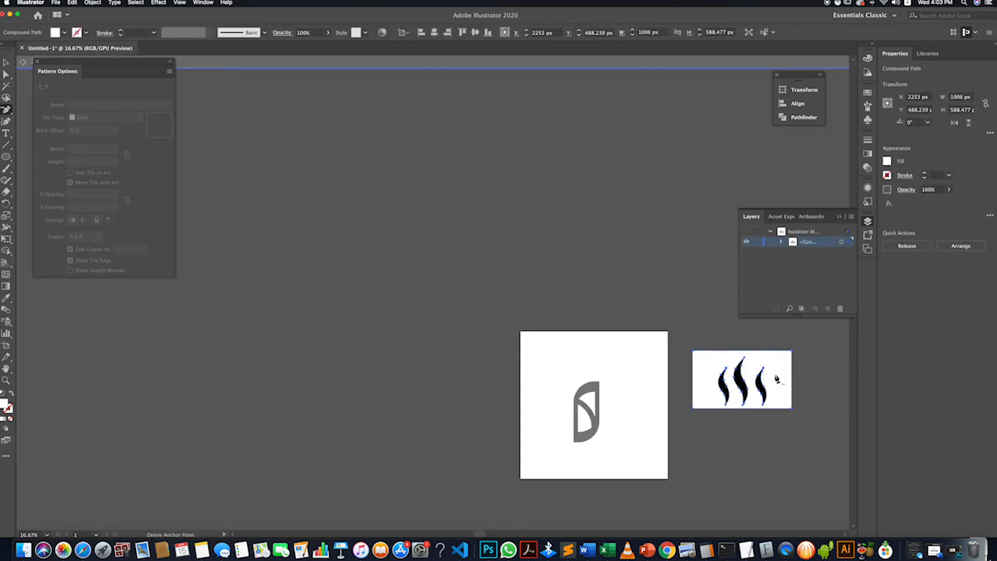
key("Delete")
- Try the traced smoke wisps on top of the symbol and undo the last move
mouse_move(735, 390)
left_mouse_down()
mouse_move(609, 399)
mouse_move(578, 388)
left_mouse_up()
left_click(399, 423)
scroll(411, 419, "up", 5)
double_click(436, 376)
left_click_drag(435, 376, 458, 161)
key("super+z")
- Try a reduced copy of the smoke wisps on the symbol and leave both wisp groups beside the artboard
left_click_drag(500, 334, 452, 421)
right_click(456, 428)
left_click(551, 496)
left_click(518, 348)
scroll(518, 348, "down", 3)
left_click_drag(486, 388, 479, 425)
left_click(440, 272)
scroll(440, 272, "down", 4)
scroll(440, 272, "up", 6)
- Draw a 115 × 346 px rounded rectangle with 12 px corners near the artboard's upper-right edge and duplicate it alongside
left_click(70, 169)
left_click_drag(605, 140, 639, 242)
left_click_drag(624, 209, 668, 209)
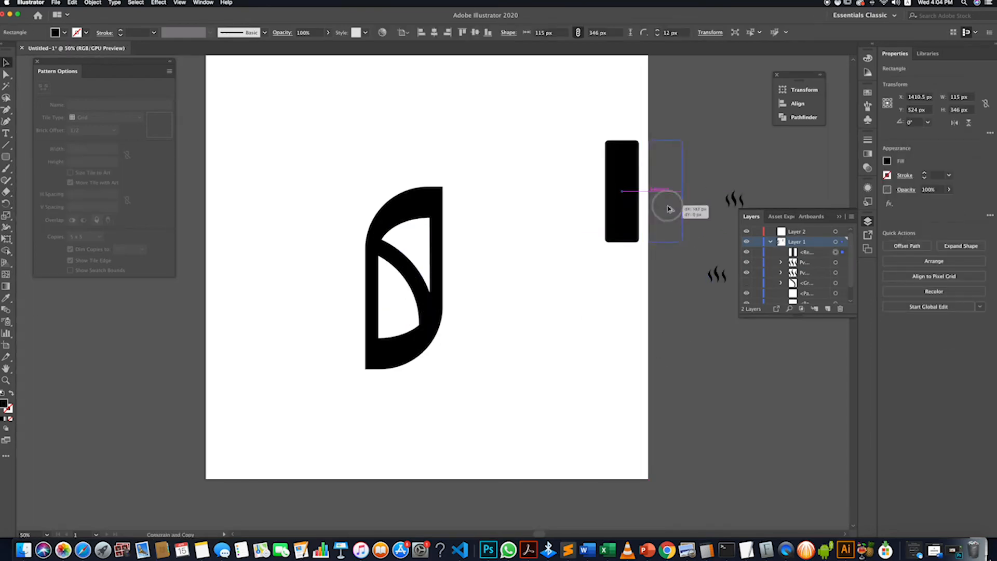
- Fill the first rounded rectangle with green as a colour swatch
left_click(622, 192)
left_click(887, 161)
double_click(4, 403)
left_click(709, 254)
left_click(760, 292)
key("Return")
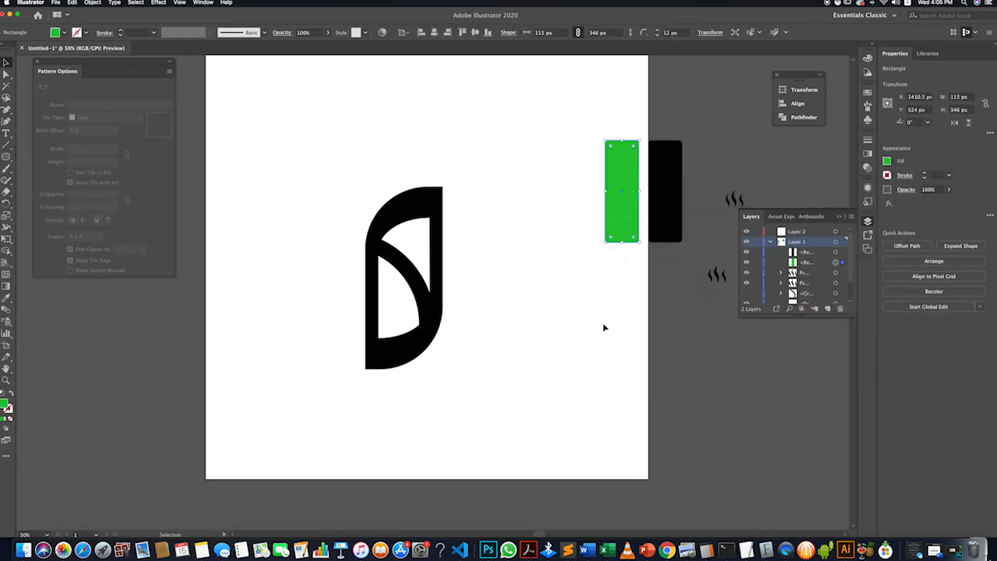
- Fill the second rounded rectangle with dark blue
double_click(4, 403)
left_click(756, 262)
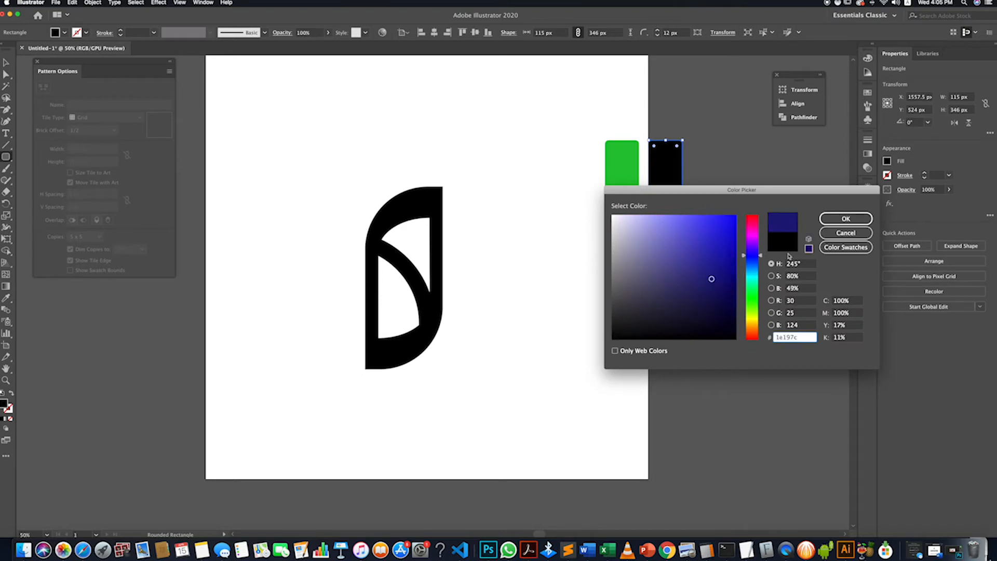
left_click(684, 247)
mouse_move(761, 255)
left_mouse_down()
mouse_move(760, 269)
mouse_move(760, 255)
left_mouse_up()
left_click(701, 241)
left_click(720, 239)
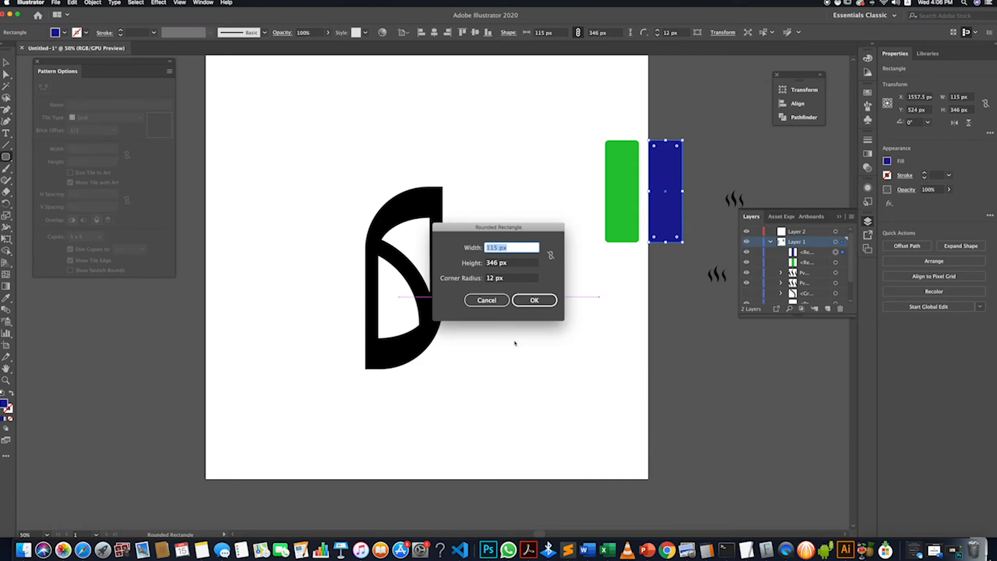
- Add darker blue and brighter green swatch rectangles, and apply these colours to the symbol's outer bar and inner pieces
key("Return")
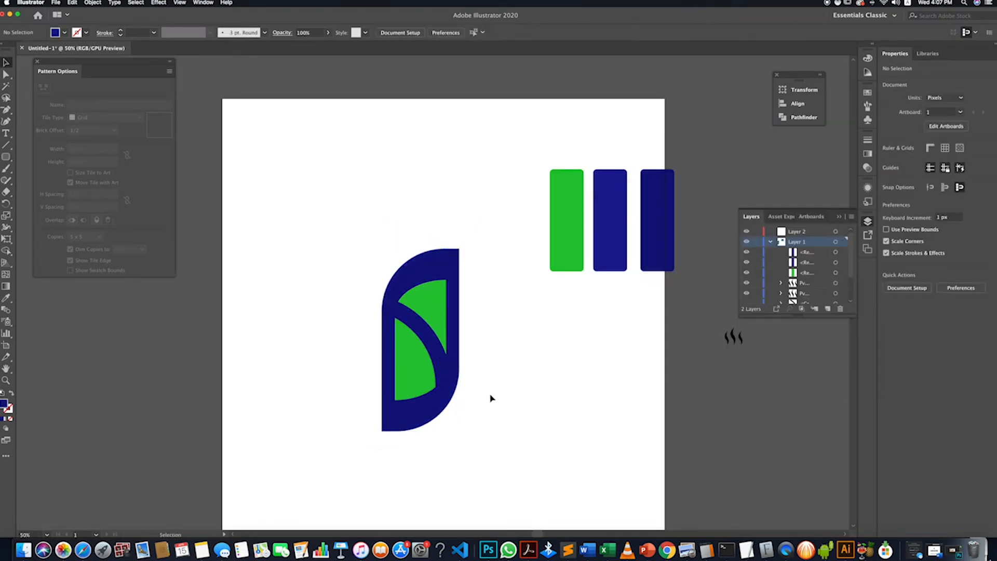
left_click(559, 239)
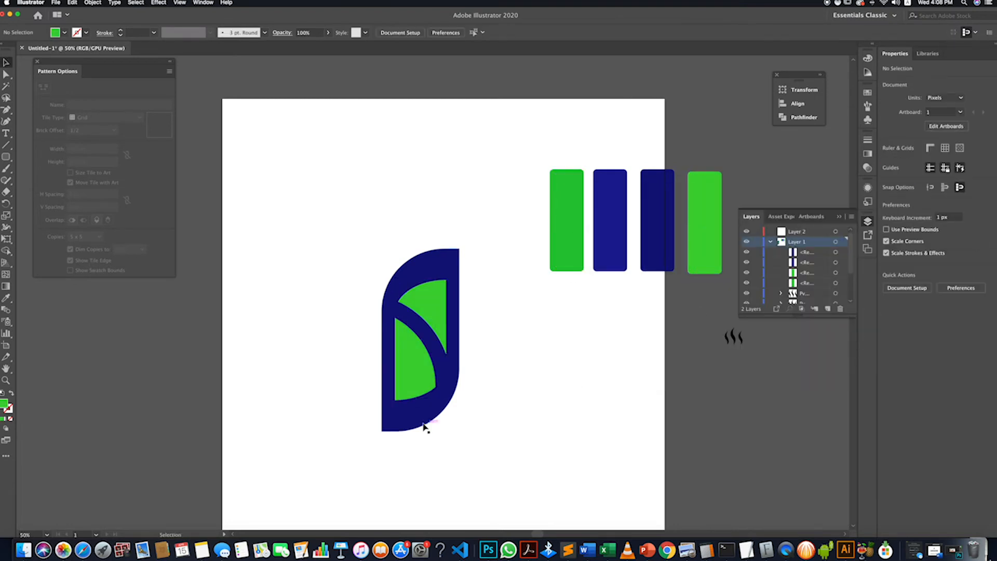
- Scale the coloured symbol up proportionally to about 274 × 645 px
scroll(434, 360, "down", 3)
scroll(422, 345, "up", 3)
left_click(418, 455)
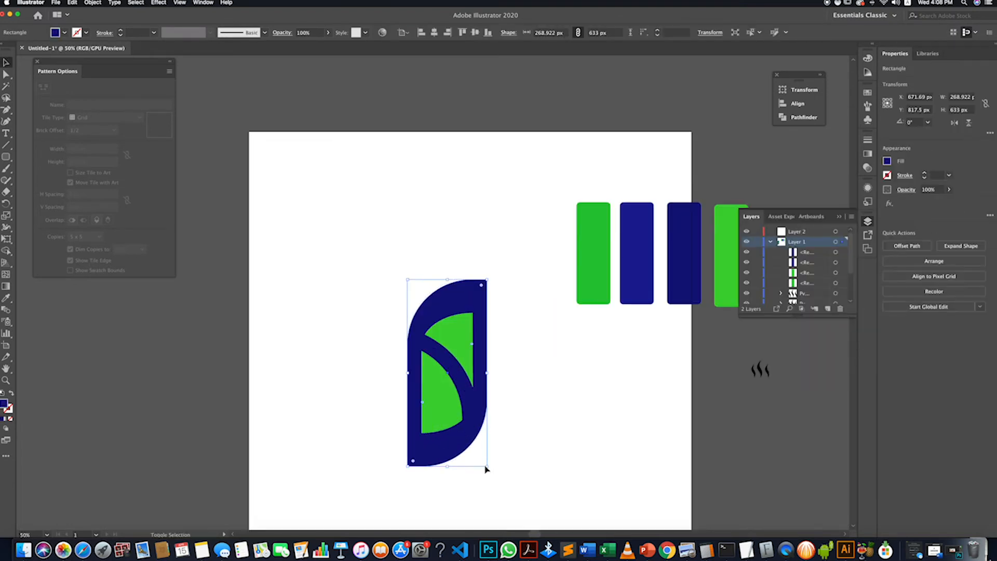
left_click_drag(487, 465, 488, 469)
left_click(508, 447)
- Move the colour swatches out past the artboard's edge and centre the symbol higher on the artboard
scroll(505, 422, "down", 3)
left_click_drag(520, 341, 583, 371)
left_click_drag(565, 366, 599, 346)
left_click(492, 426)
left_click_drag(494, 411, 503, 398)
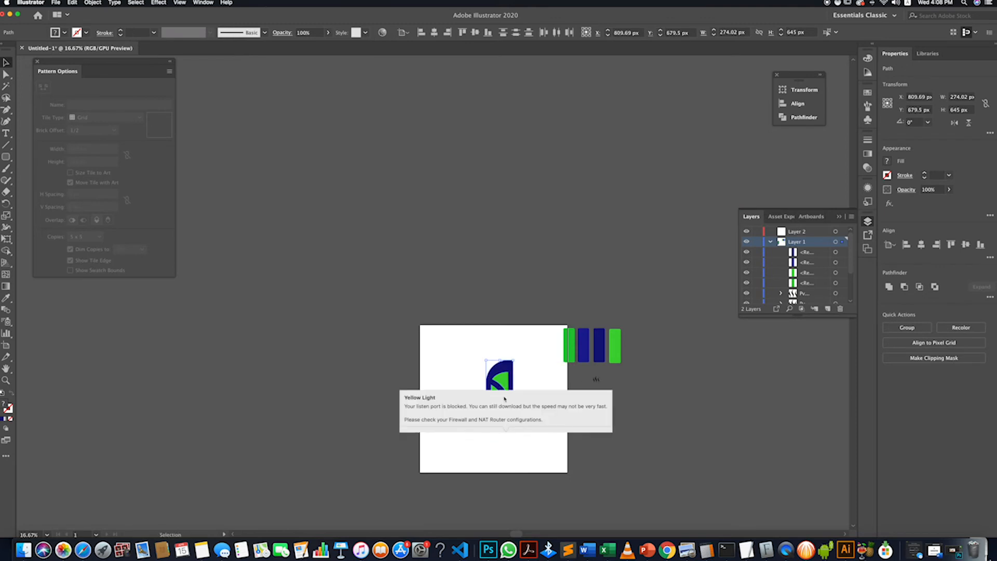
- Add the text "Speed" beneath the symbol, set it in nevis Bold and enlarge it to about 261 pt
scroll(503, 397, "up", 1)
left_click(445, 465)
key("t")
left_click(445, 464)
type("Speed")
key("Escape")
left_click_drag(448, 466, 545, 492)
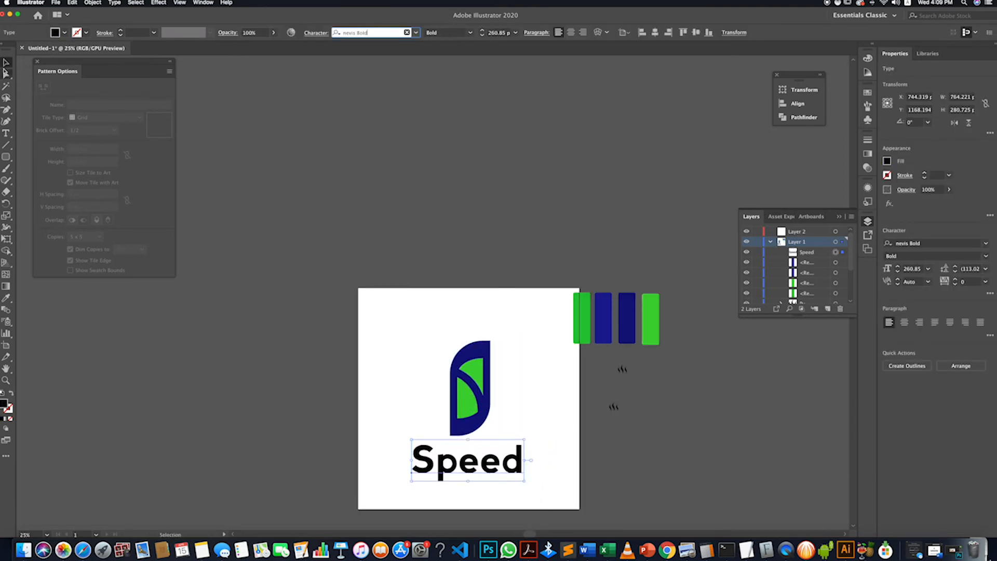
- Set the Speed text in all caps and centre it beneath the symbol
left_click(316, 33)
left_click(220, 134)
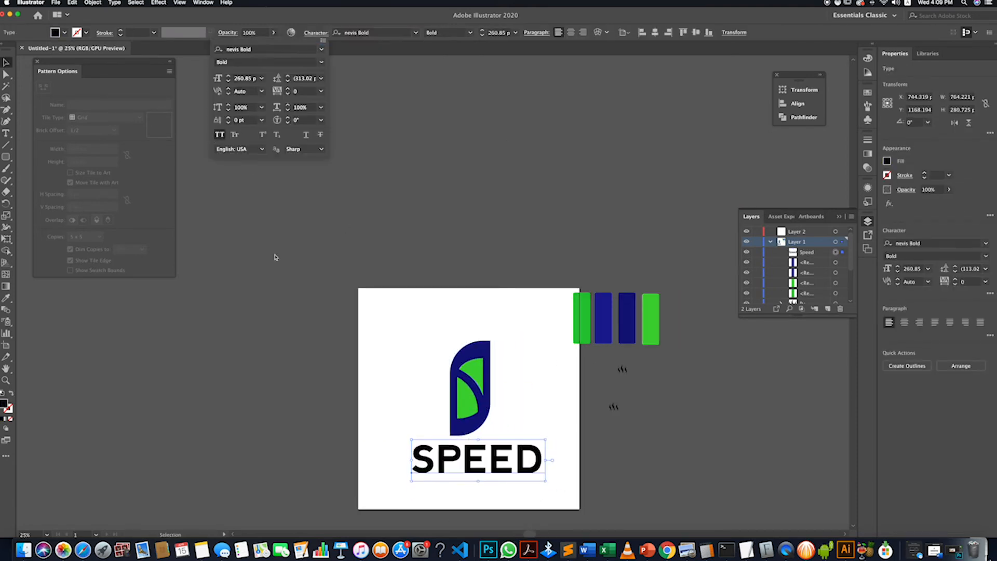
left_click(275, 256)
left_click(498, 492)
mouse_move(496, 466)
left_mouse_down()
mouse_move(484, 468)
mouse_move(498, 469)
left_mouse_up()
left_click(509, 492)
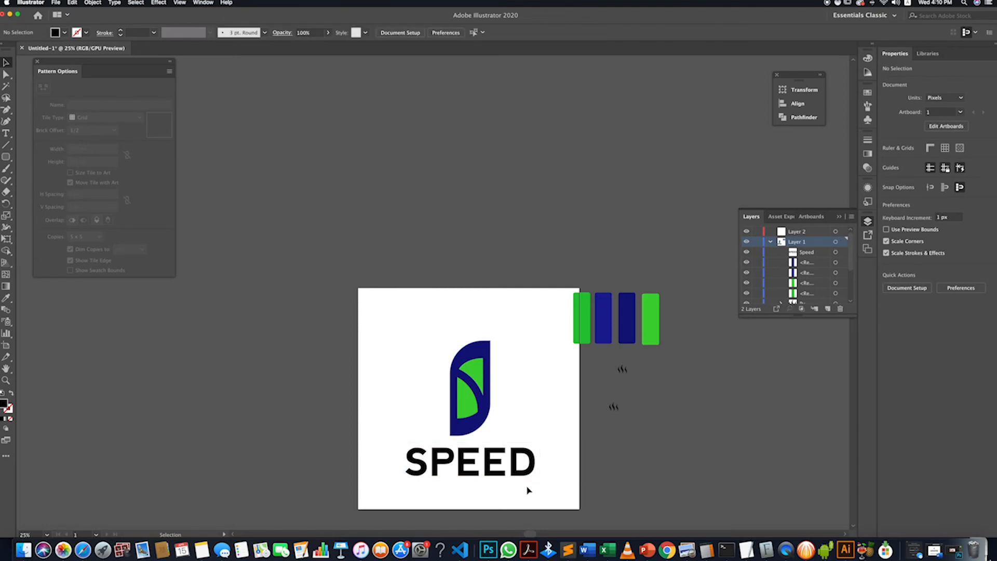
- Convert the SPEED text to outlines and ungroup it into separate letters
scroll(509, 467, "right", 3)
scroll(438, 476, "up", 2)
right_click(386, 444)
left_click(411, 437)
double_click(410, 469)
key("Escape")
key("a")
left_click(430, 441)
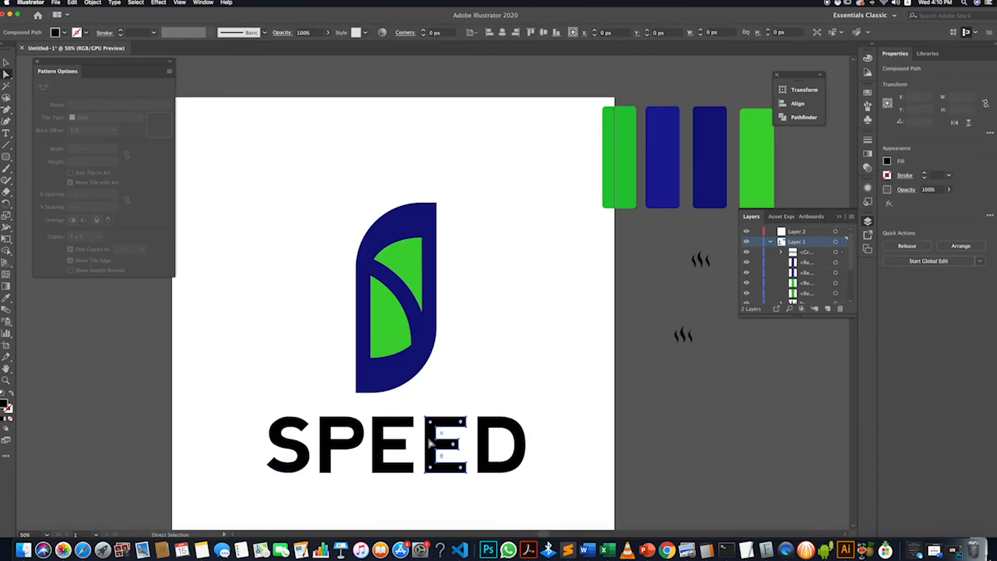
left_click(6, 62)
scroll(395, 444, "down", 1)
left_click(325, 441)
key("super+shift+g")
- Try tightening the wordmark by moving the letters E, E and D together until their edges join
left_click(311, 498)
left_click(418, 488)
scroll(417, 486, "down", 2)
left_click_drag(430, 426, 459, 409)
scroll(417, 463, "up", 4)
left_click(380, 457)
scroll(453, 482, "down", 4)
scroll(449, 423, "up", 3)
scroll(452, 442, "down", 2)
scroll(484, 404, "up", 1)
left_click(485, 411)
left_click(490, 483)
left_click_drag(366, 464, 372, 465)
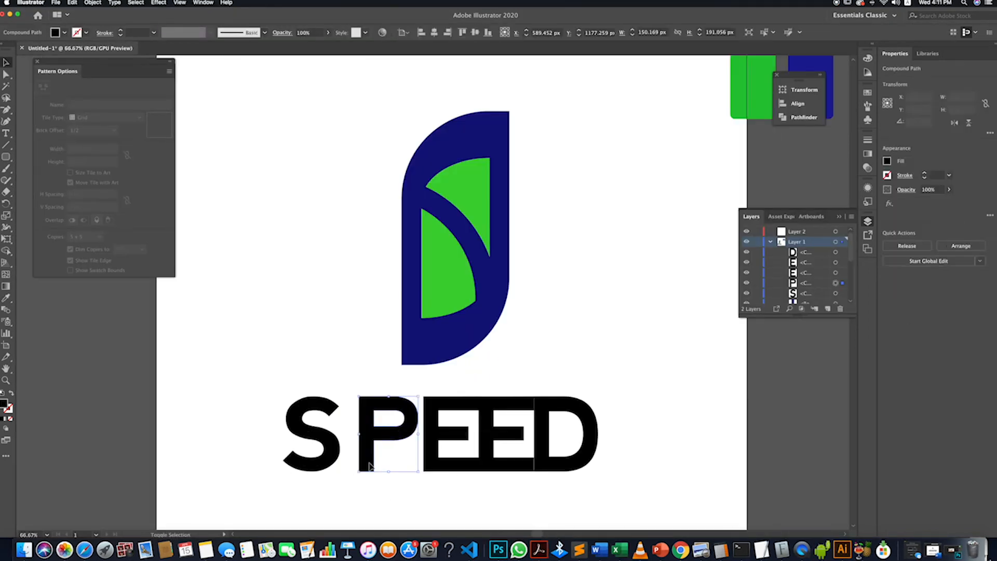
- Try sliding the letter P toward the first E so its bowl overlaps the E's stem
scroll(386, 443, "up", 1)
key("a")
left_click(432, 405)
left_click_drag(403, 377, 421, 376)
key("v")
left_click(569, 412)
key("a")
left_click_drag(332, 359, 377, 496)
left_click_drag(365, 461, 384, 461)
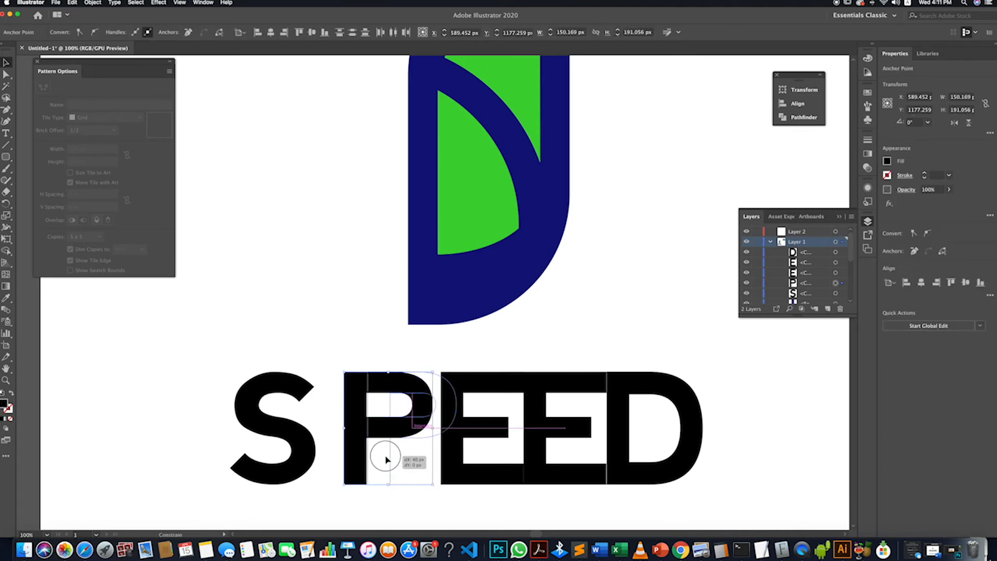
key("v")
left_click(136, 312)
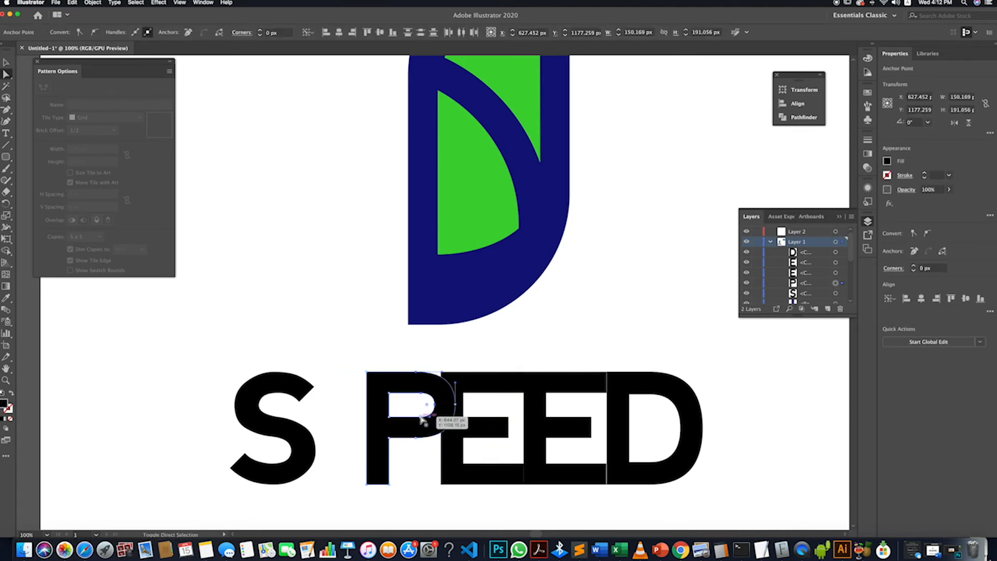
- Try squaring off the P where it meets the E, using a white rectangle stacked between the two letters
left_click(512, 385, "shift")
right_click(633, 382)
left_click(742, 474)
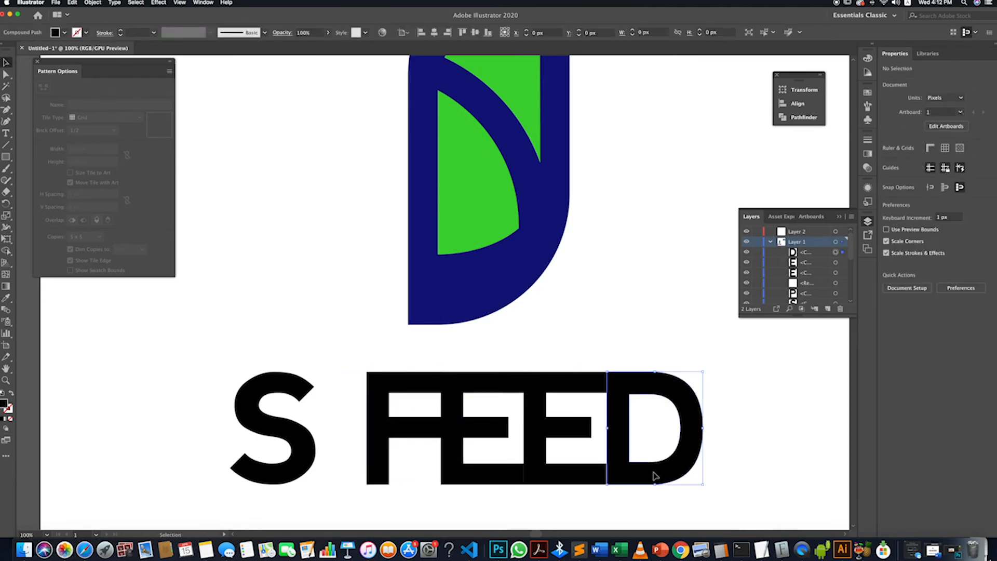
- Try a copy of the symbol over the wordmark's letter S, with a spare copy of the S above
scroll(579, 502, "down", 4)
left_click_drag(508, 494, 507, 416)
scroll(511, 487, "down", 2)
left_click(504, 443)
scroll(526, 488, "up", 2)
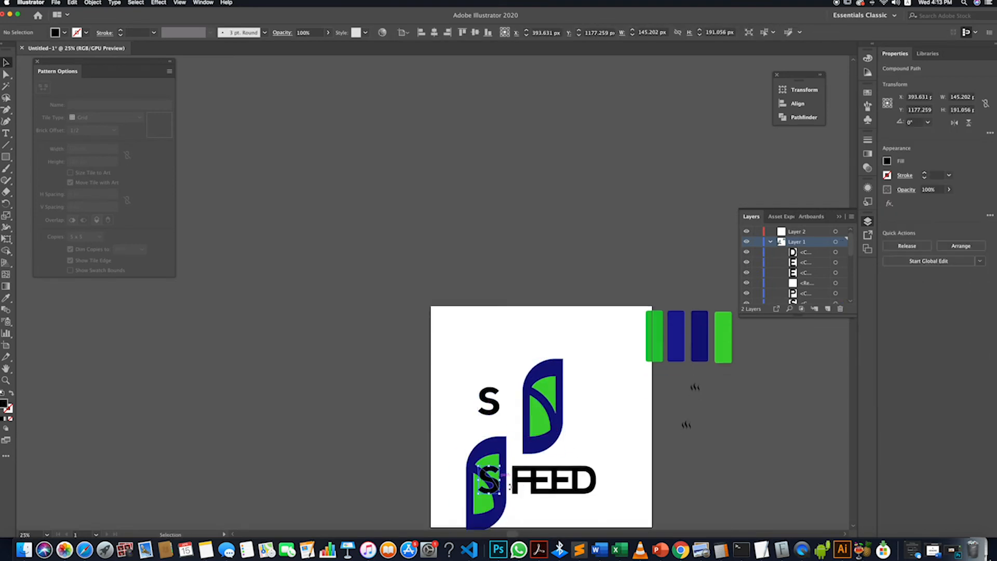
scroll(482, 505, "right", 2)
- Delete the outlined letters S and D from the wordmark
key("Delete")
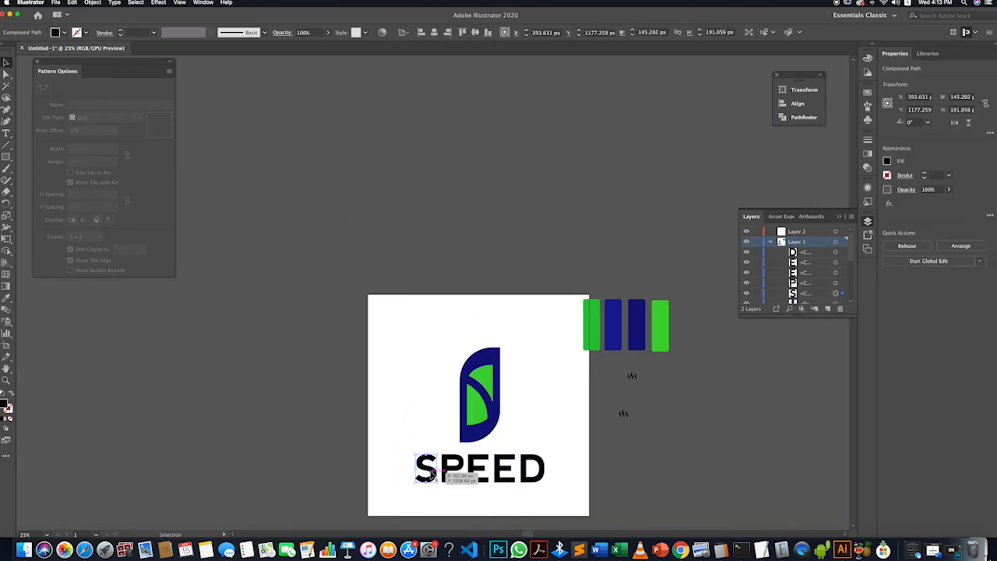
left_click_drag(497, 463, 497, 465)
left_click(472, 459, "shift")
scroll(468, 457, "up", 1)
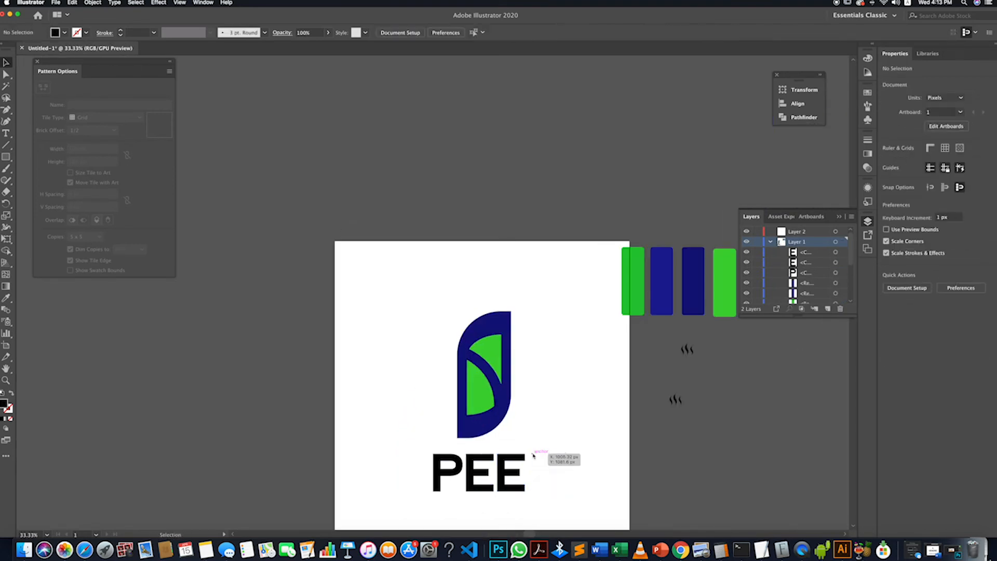
- Undo the letter edits and the outlining back to the live SPEED text
key("super+z")
key("super+z")
key("super+z")
key("super+z")
key("super+z")
- Convert the live SPEED wordmark beneath the symbol to outlines
key("super+t")
right_click(533, 470)
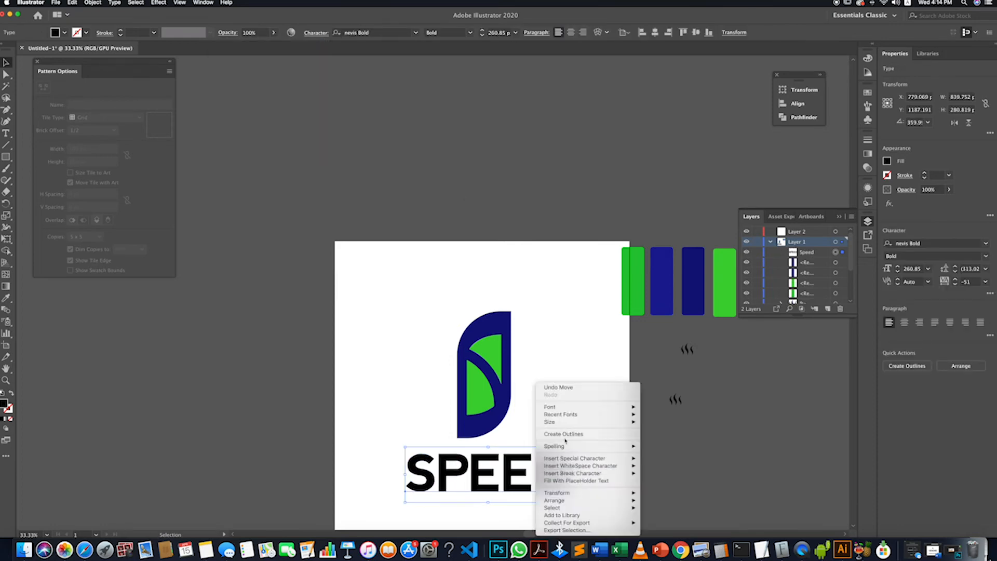
left_click(565, 436)
scroll(560, 497, "up", 1)
double_click(543, 470)
left_click(506, 477, "shift")
scroll(497, 473, "up", 2)
key("Escape")
scroll(505, 488, "down", 5)
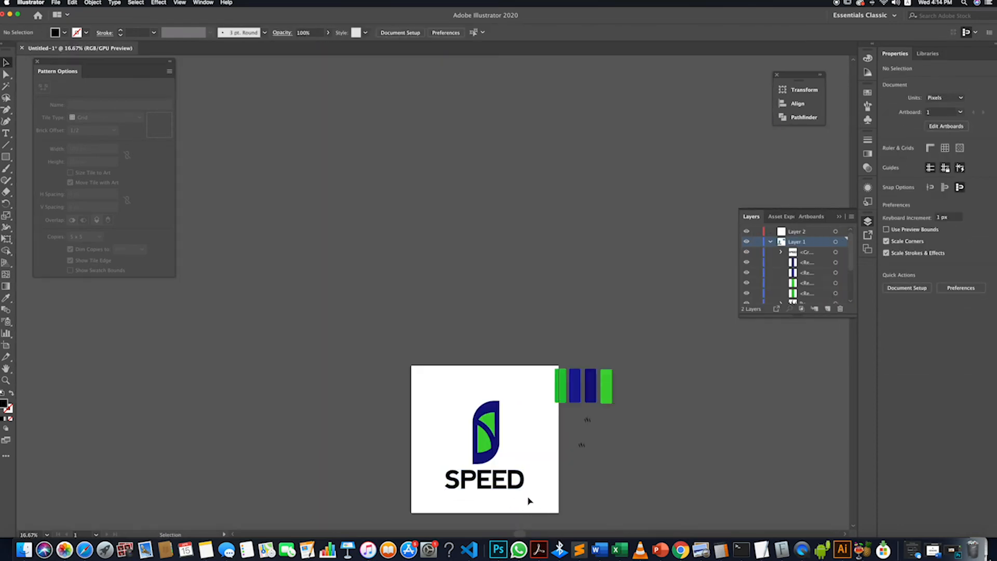
- Delete the letter S from the outlined SPEED wordmark on the second artboard
scroll(504, 483, "up", 1)
scroll(503, 476, "down", 1)
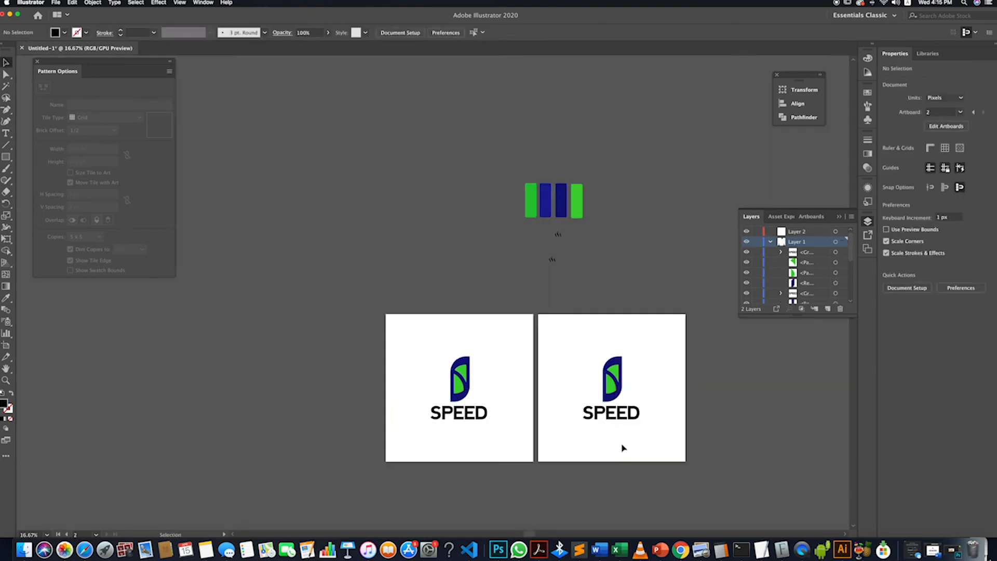
scroll(640, 432, "up", 1)
double_click(562, 403)
left_click(562, 403)
key("Delete")
- Move the symbol in front of PEED on the second artboard so it stands in for the letter S
double_click(646, 365)
left_click_drag(605, 340, 560, 388)
scroll(561, 388, "up", 1)
left_click_drag(533, 362, 543, 371)
scroll(590, 452, "up", 1)
left_click(555, 413)
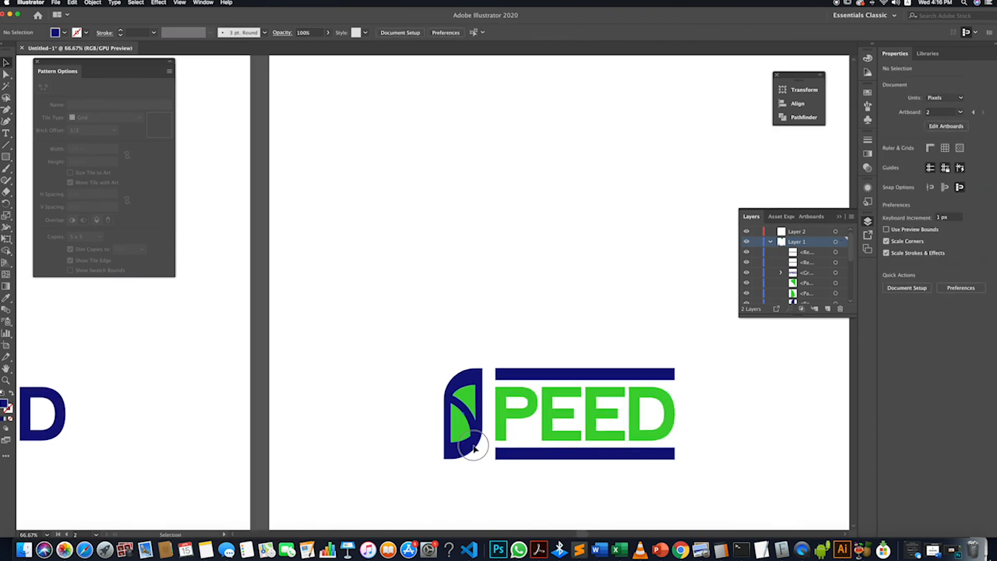
- Trim the lower bar's left end along the curve of an offset symbol copy and round its lower right corner to 31 px
left_click(488, 458)
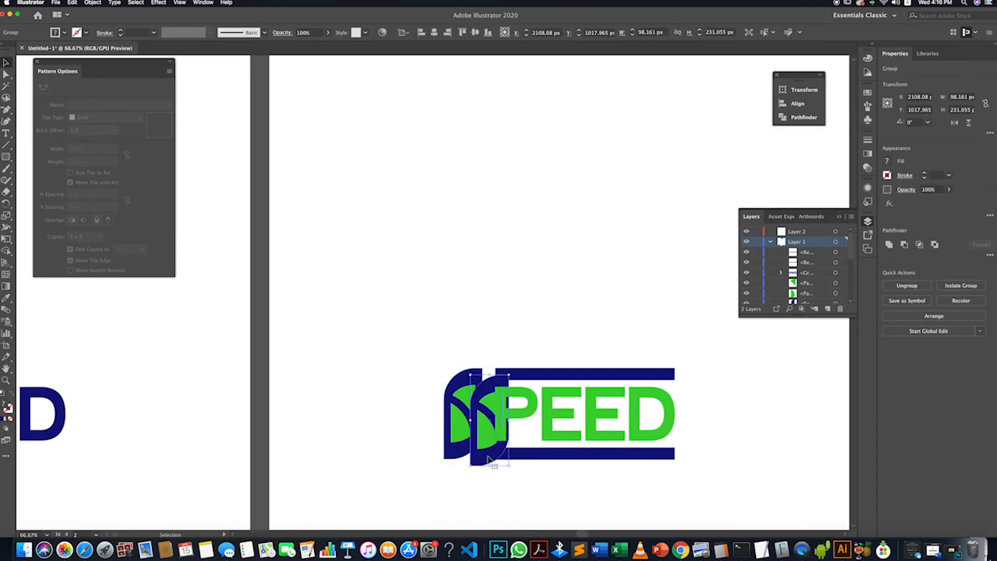
right_click(491, 447)
left_click(603, 495)
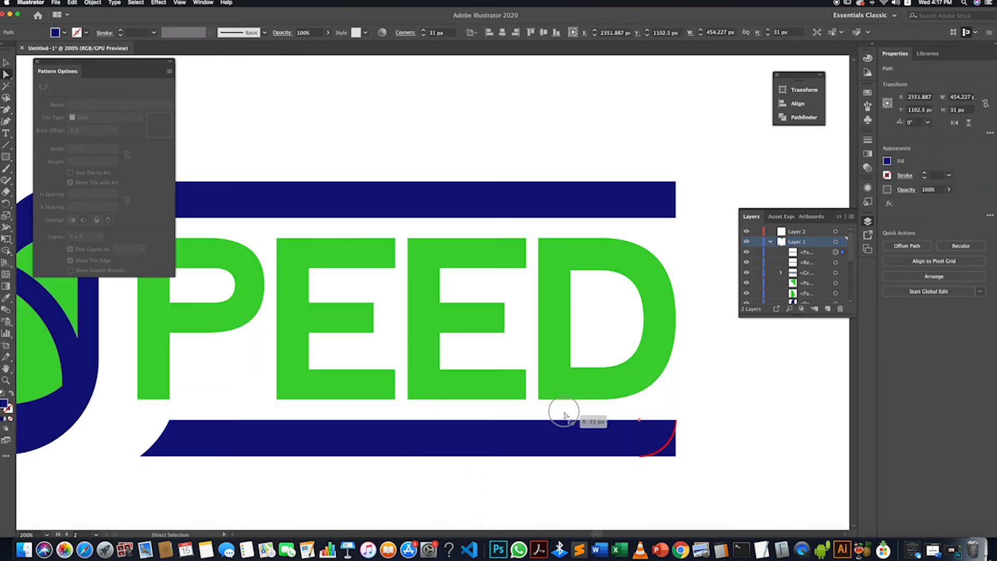
left_click_drag(564, 414, 563, 414)
- Select the whole horizontal logo with its bars and move it to the middle of the second artboard
scroll(678, 401, "down", 6)
scroll(642, 392, "up", 3)
scroll(623, 392, "down", 3)
key("v")
left_click_drag(544, 345, 661, 415)
left_click_drag(621, 386, 625, 388)
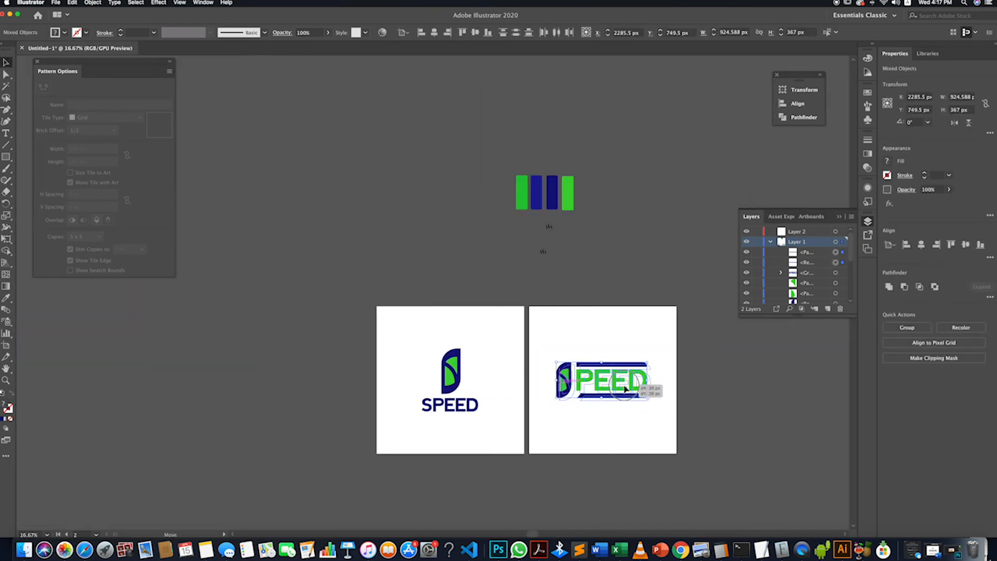
scroll(628, 440, "down", 5)
scroll(457, 256, "up", 5)
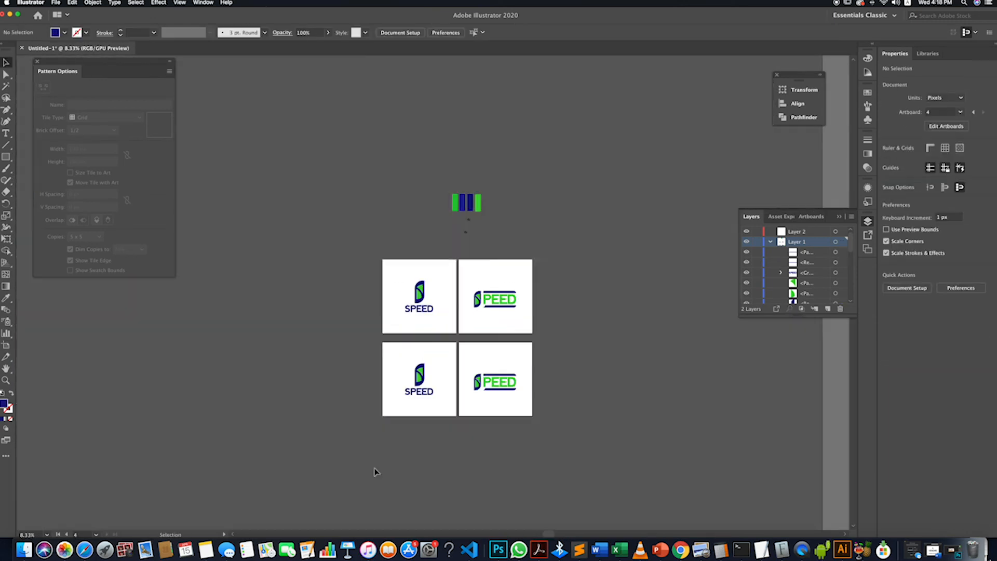
- On the duplicated vertical logo, subtract the green shapes from the blue symbol and recolour the symbol and wordmark black
scroll(439, 351, "up", 4)
left_click(437, 349)
left_click(428, 368, "shift")
left_click(429, 385, "shift")
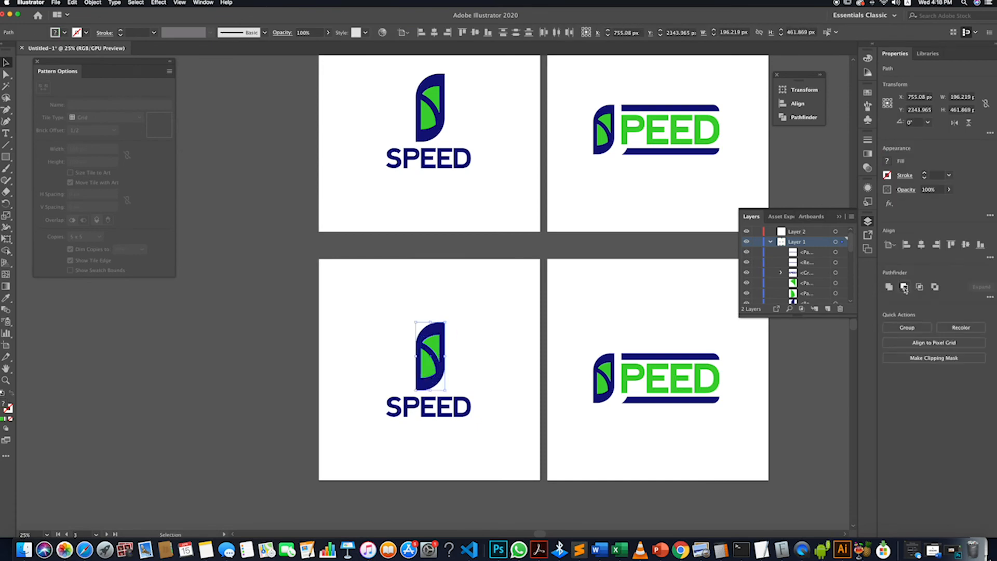
left_click(905, 286)
left_click(424, 407, "shift")
left_click(6, 298)
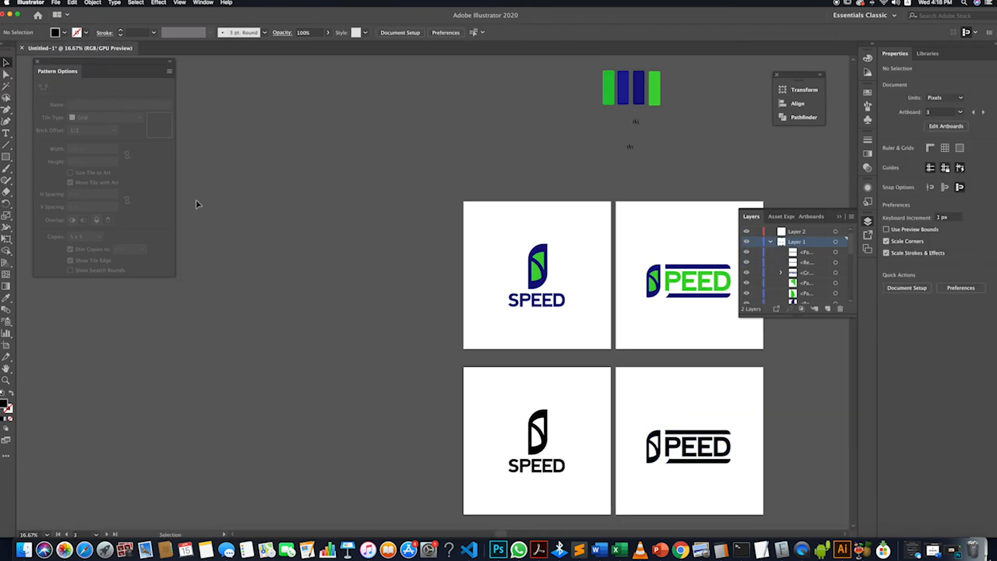